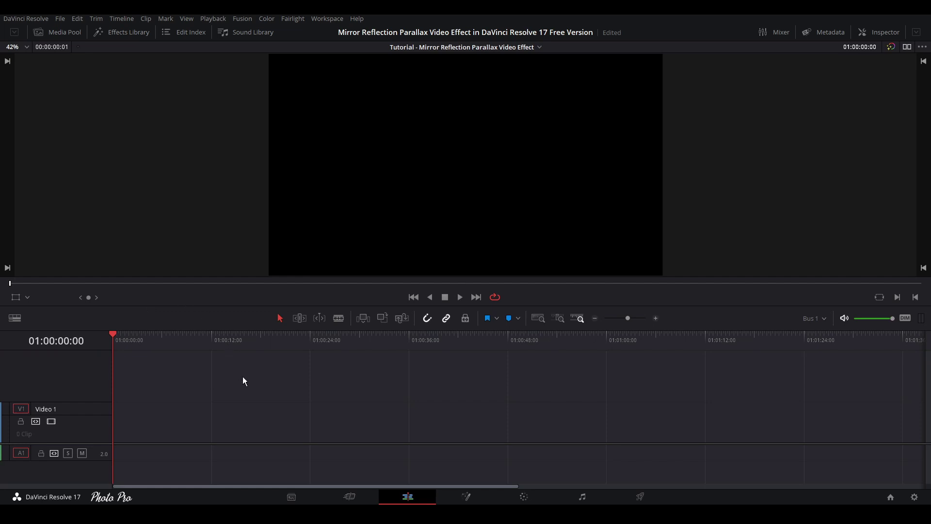
Add the city aerial clip from the Media Pool to the very start of the timeline
{"action": "left_click", "coordinate": [62, 30]}
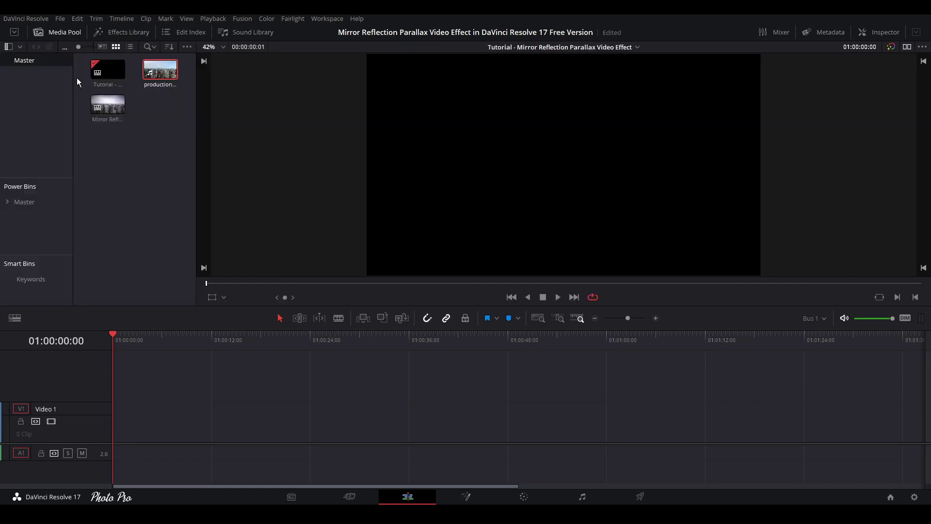
{"action": "left_click_drag", "start_coordinate": [160, 73], "coordinate": [142, 424]}
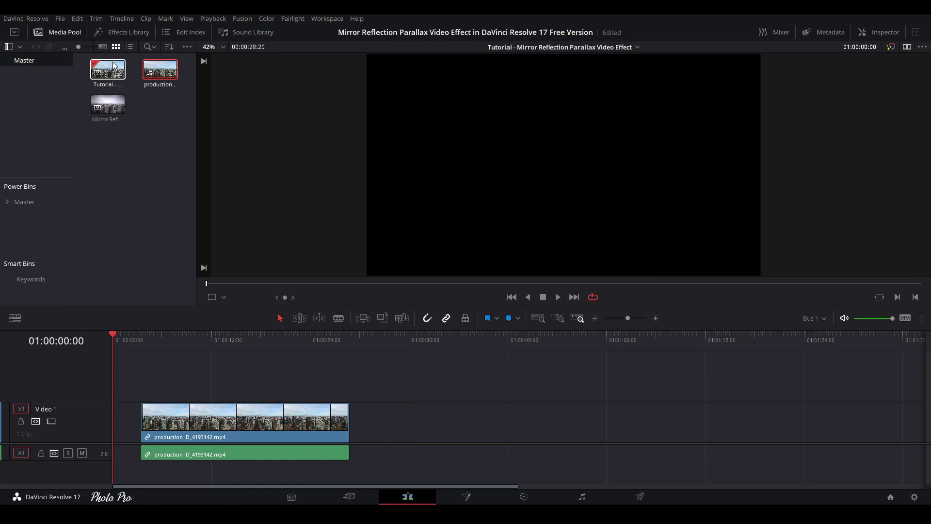
{"action": "left_click", "coordinate": [59, 32]}
{"action": "left_click_drag", "start_coordinate": [285, 430], "coordinate": [258, 430]}
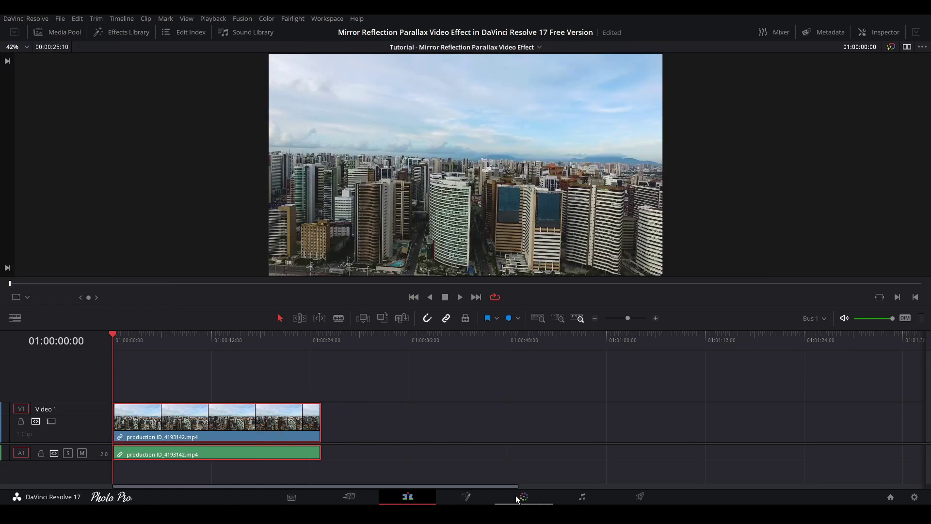
Delete the clip's A1 audio, then open the video clip at about 12 seconds in Fusion
{"action": "left_click", "coordinate": [300, 454], "text": "alt"}
{"action": "key", "text": "Delete"}
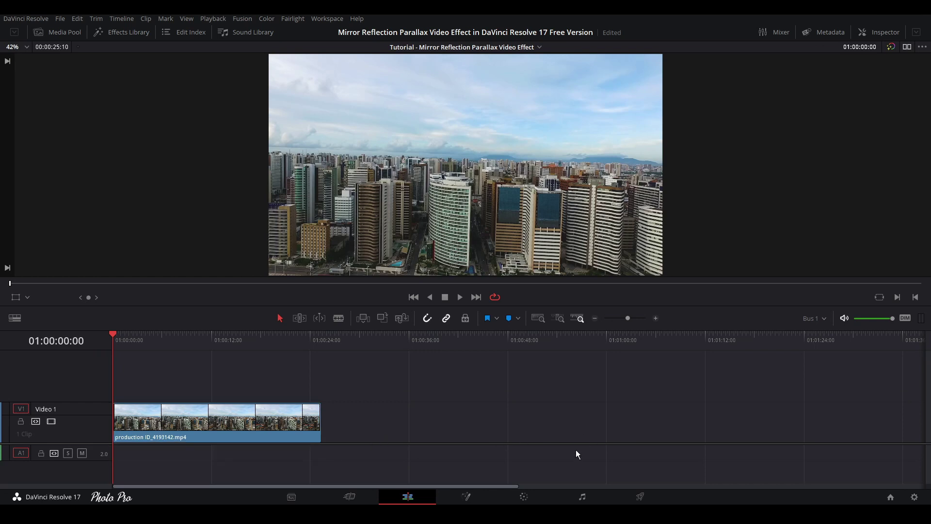
{"action": "left_click", "coordinate": [198, 410]}
{"action": "left_click", "coordinate": [213, 337]}
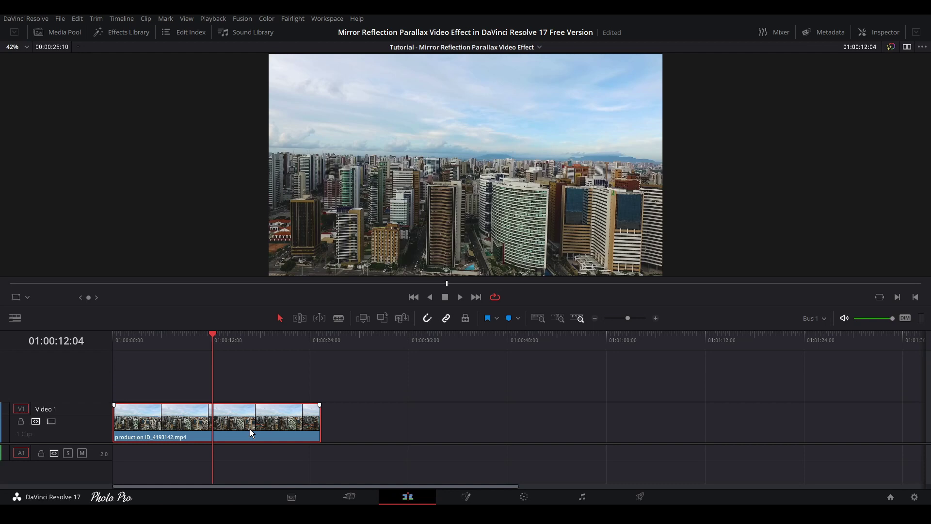
{"action": "left_click", "coordinate": [471, 499]}
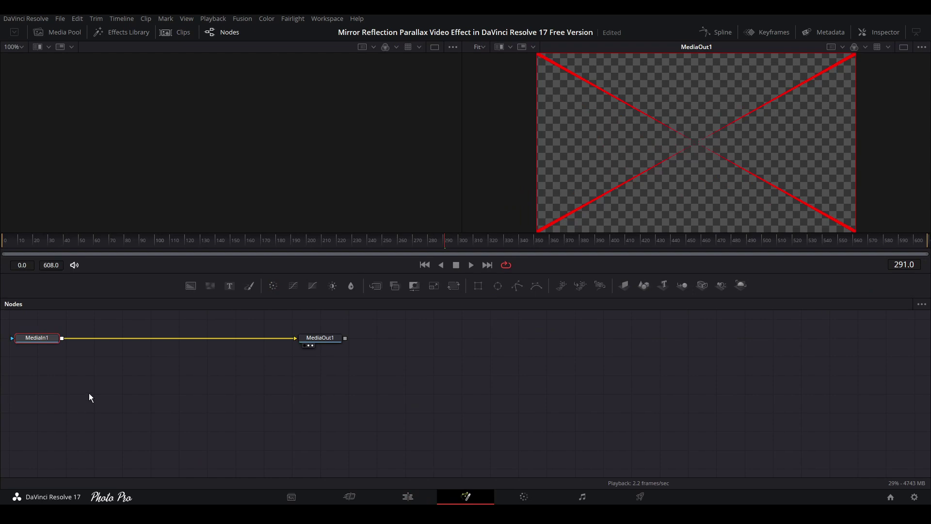
Spread MediaIn1 and MediaOut1 apart, insert Transform1 between them, and add a router on MediaIn1's link
{"action": "left_click", "coordinate": [16, 242]}
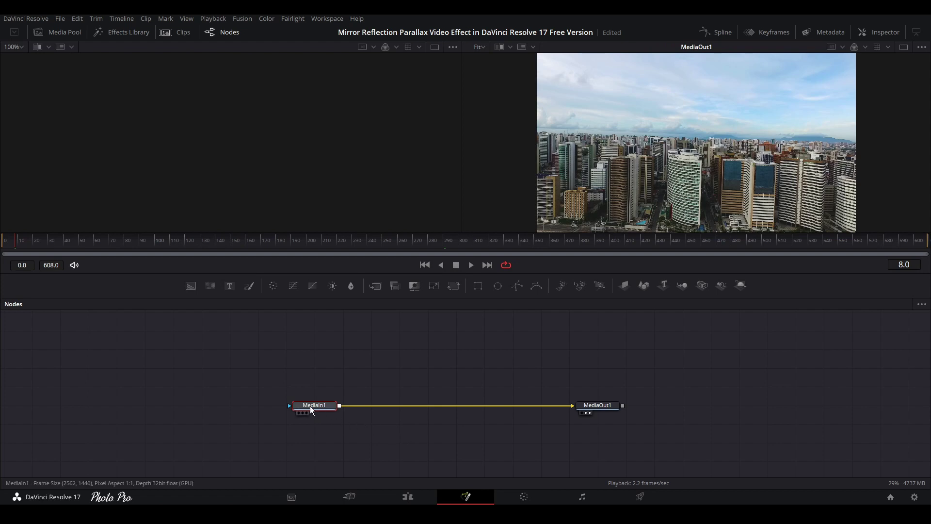
{"action": "left_click_drag", "start_coordinate": [310, 406], "coordinate": [197, 406]}
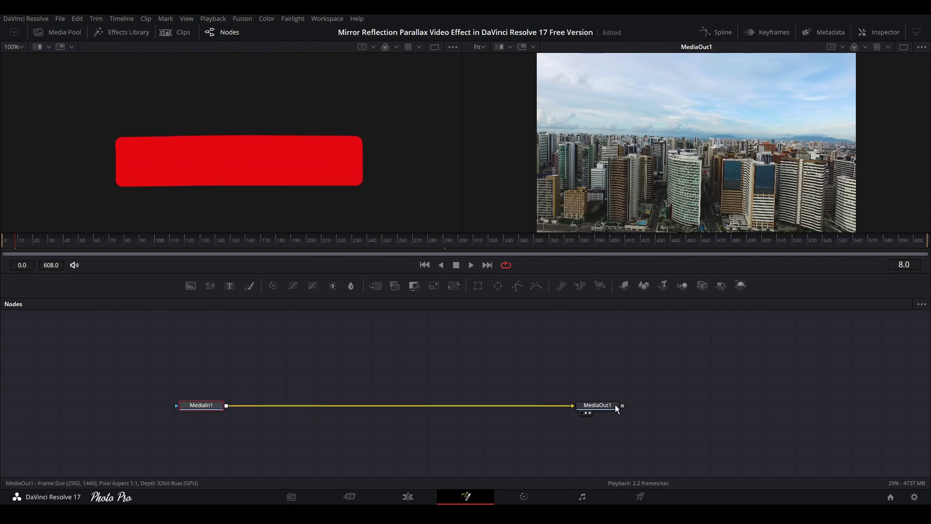
{"action": "left_click_drag", "start_coordinate": [614, 407], "coordinate": [671, 406]}
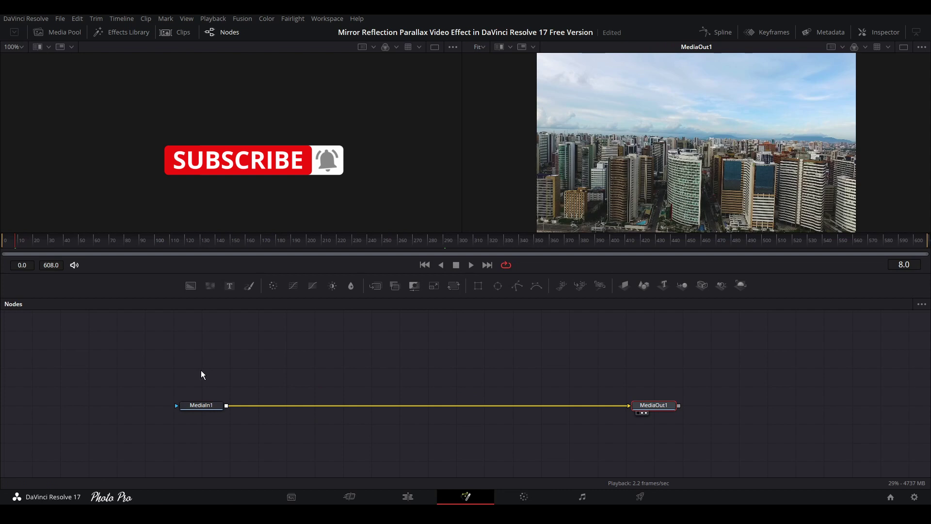
{"action": "left_click", "coordinate": [205, 407]}
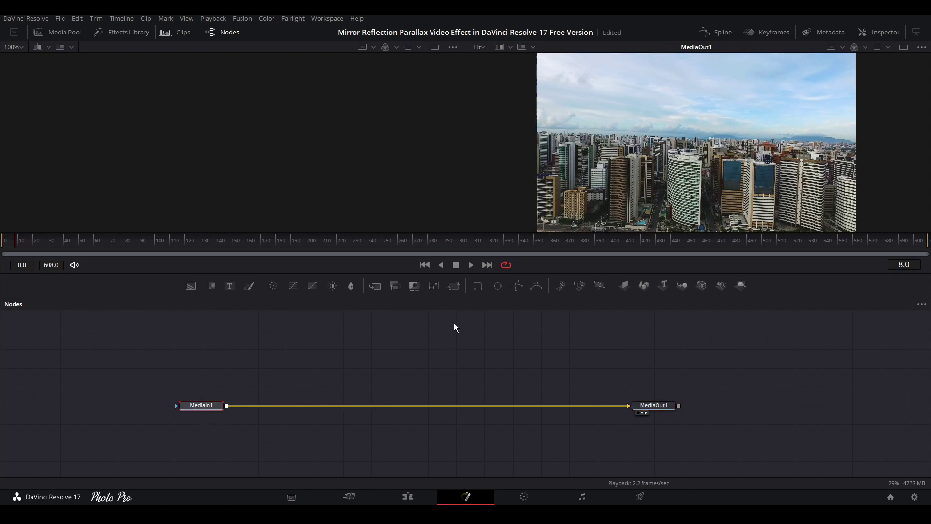
{"action": "left_click", "coordinate": [454, 286]}
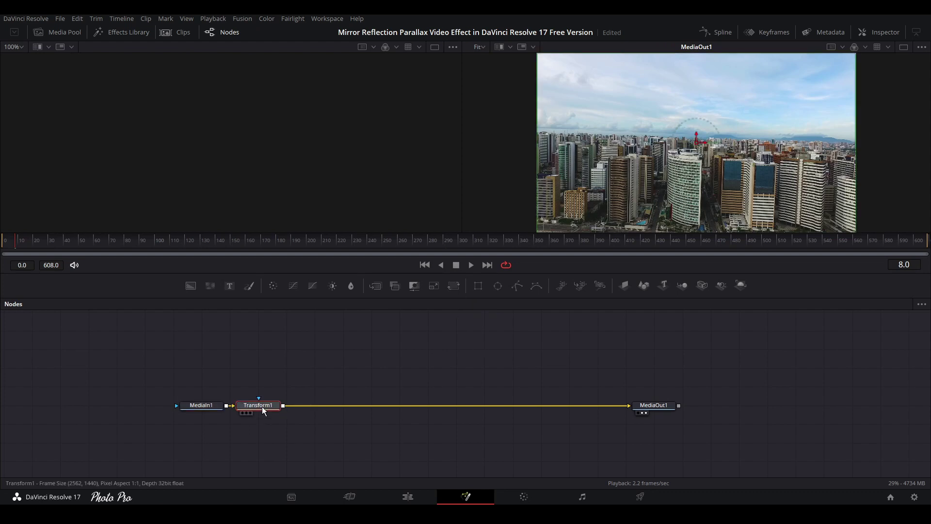
{"action": "left_click_drag", "start_coordinate": [291, 409], "coordinate": [369, 408]}
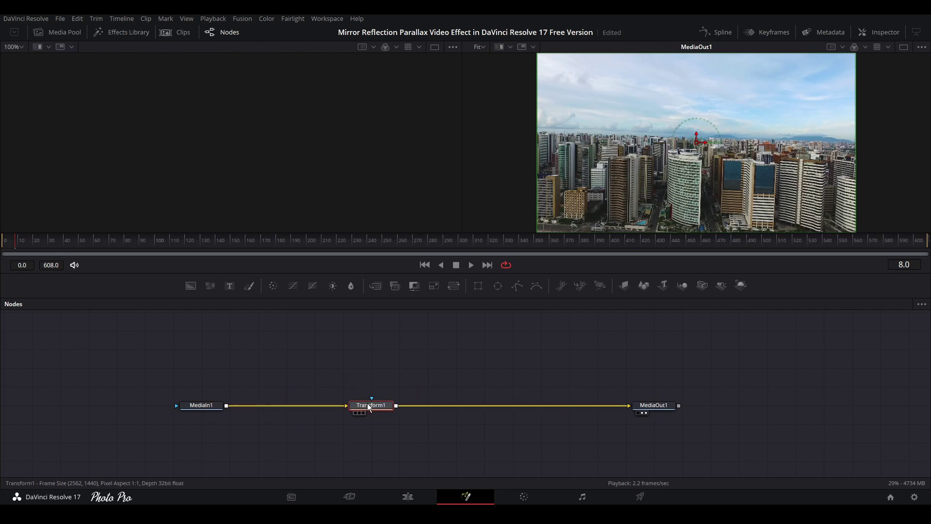
{"action": "left_click", "coordinate": [286, 406], "text": "alt"}
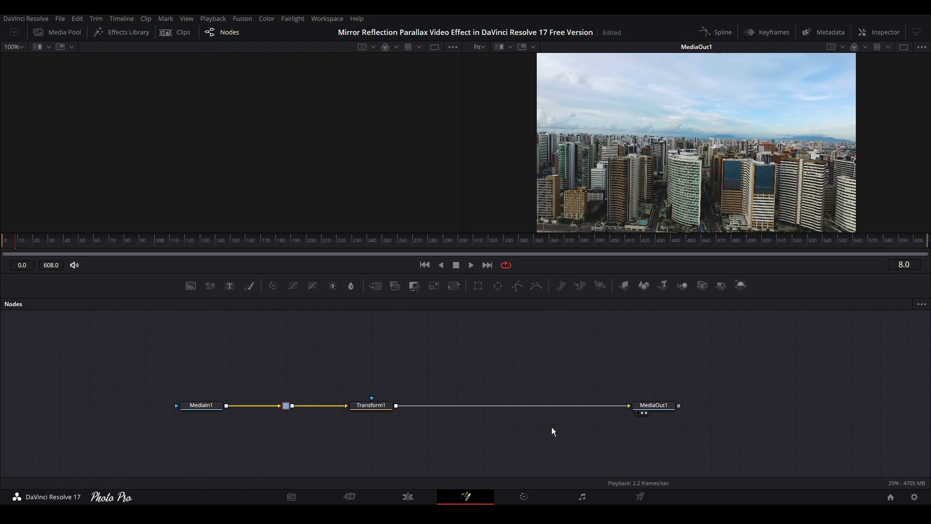
Disconnect Transform1 from MediaOut1 and paste a copy, Transform1_1, fed from the router
{"action": "left_click", "coordinate": [609, 406]}
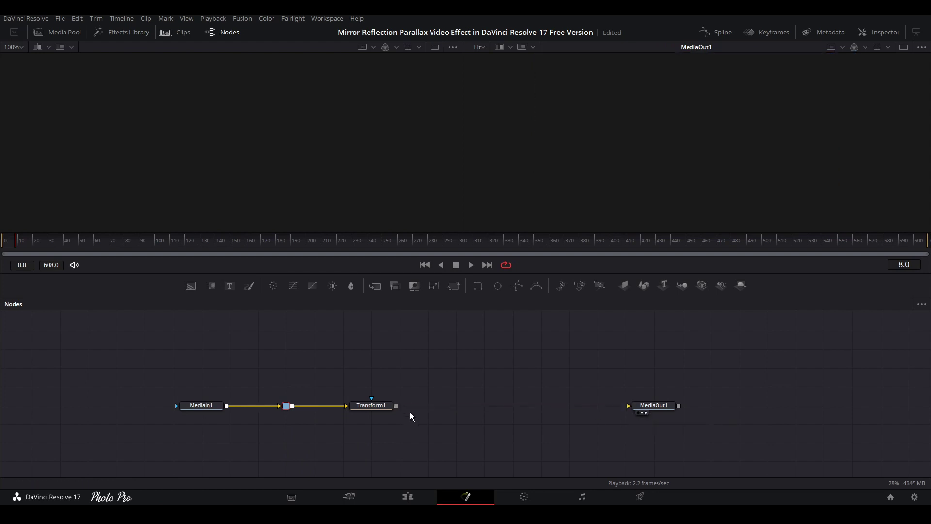
{"action": "left_click", "coordinate": [368, 405]}
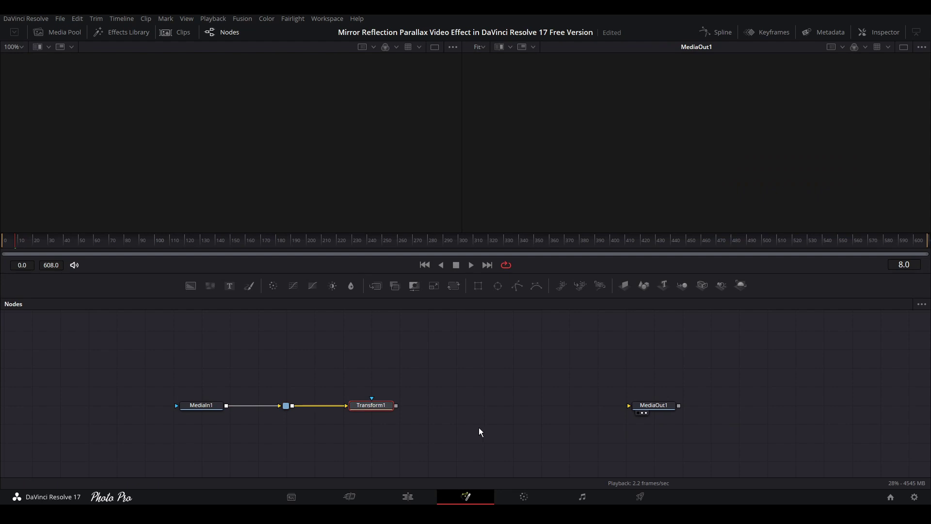
{"action": "left_click", "coordinate": [353, 444]}
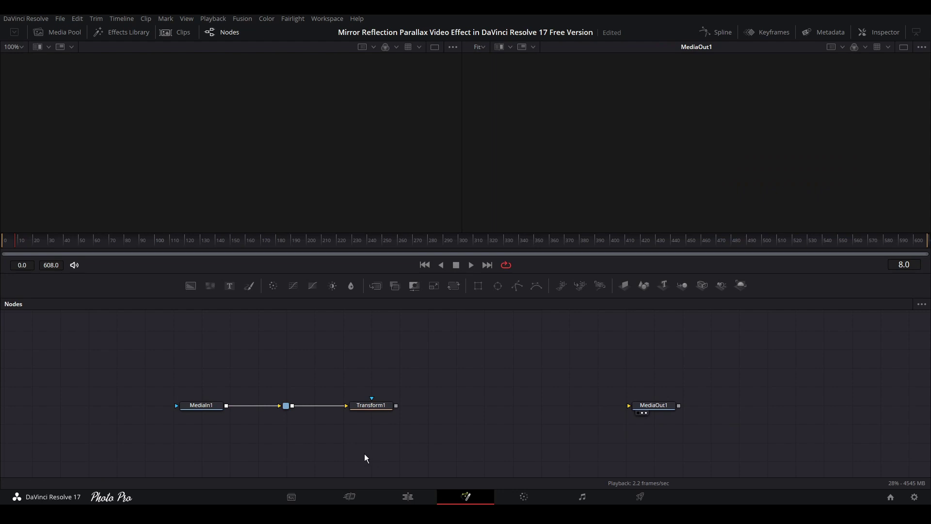
{"action": "key", "text": "ctrl+v"}
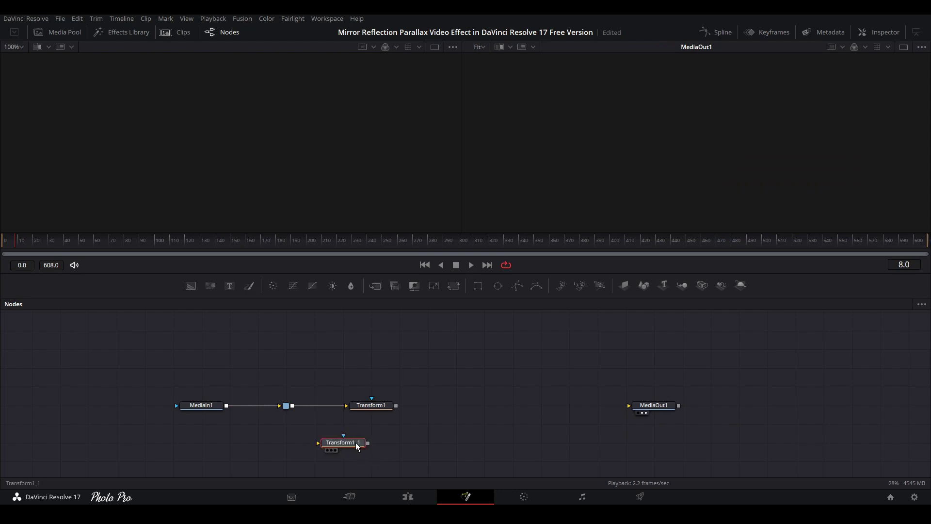
{"action": "left_click_drag", "start_coordinate": [337, 443], "coordinate": [366, 442]}
{"action": "left_click_drag", "start_coordinate": [293, 406], "coordinate": [349, 452]}
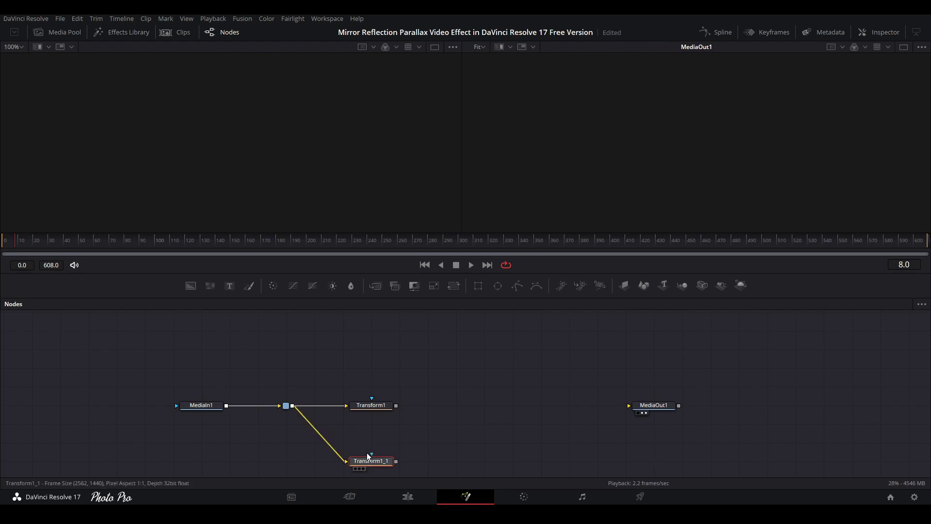
Stack the two Transform nodes, preview Transform1 left and Transform1_1 right, and inspect Transform1
{"action": "left_click", "coordinate": [370, 413]}
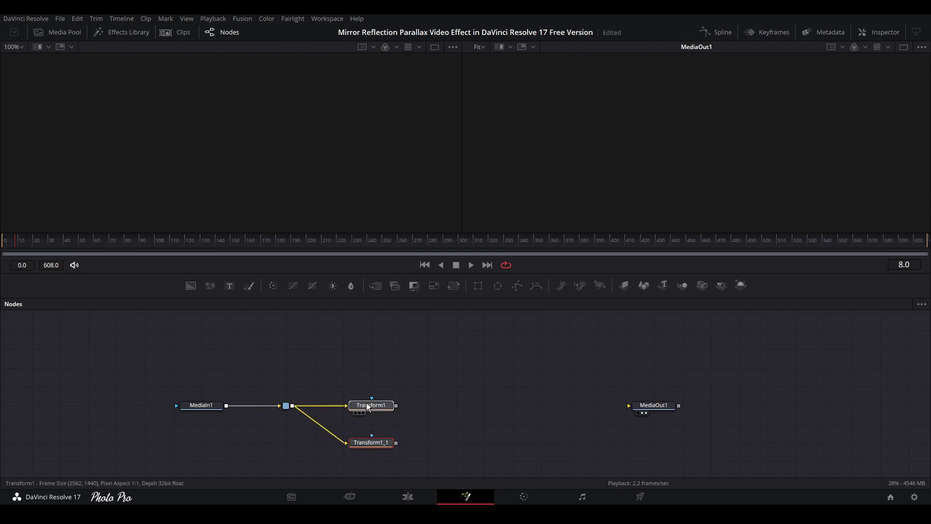
{"action": "left_click_drag", "start_coordinate": [369, 415], "coordinate": [370, 398]}
{"action": "left_click", "coordinate": [369, 447]}
{"action": "left_click_drag", "start_coordinate": [369, 447], "coordinate": [366, 432]}
{"action": "left_click", "coordinate": [367, 433]}
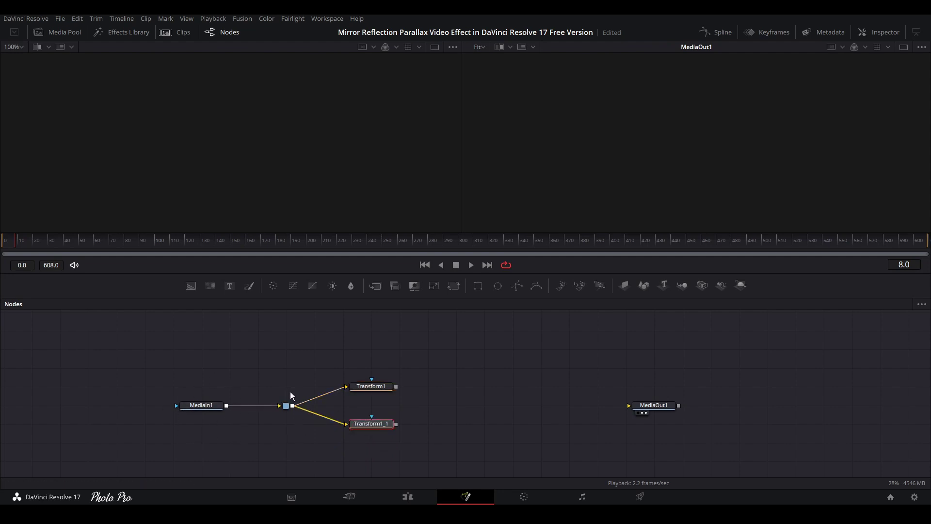
{"action": "left_click", "coordinate": [356, 394]}
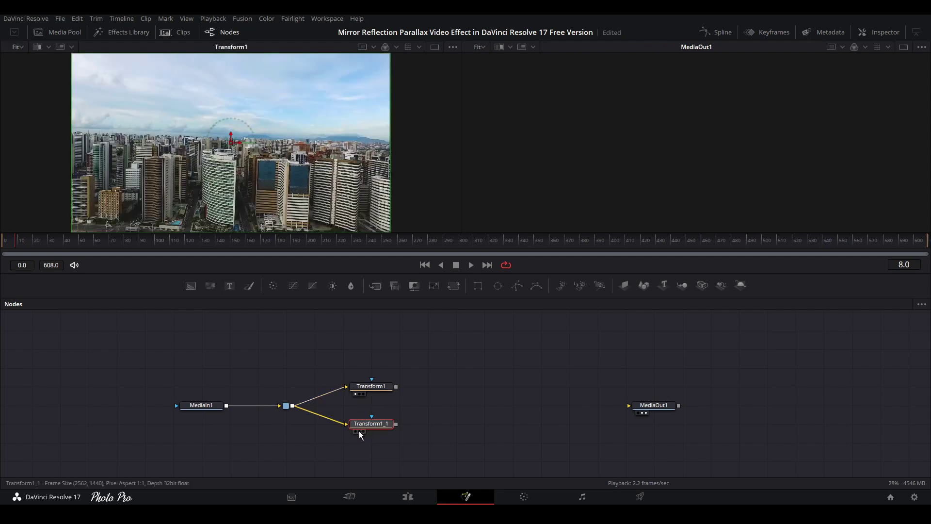
{"action": "left_click", "coordinate": [362, 431]}
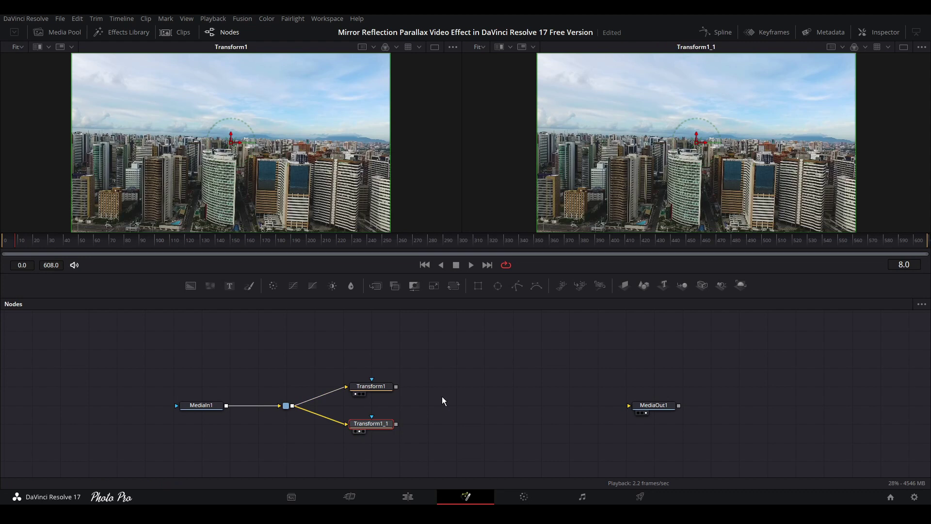
{"action": "left_click", "coordinate": [364, 389]}
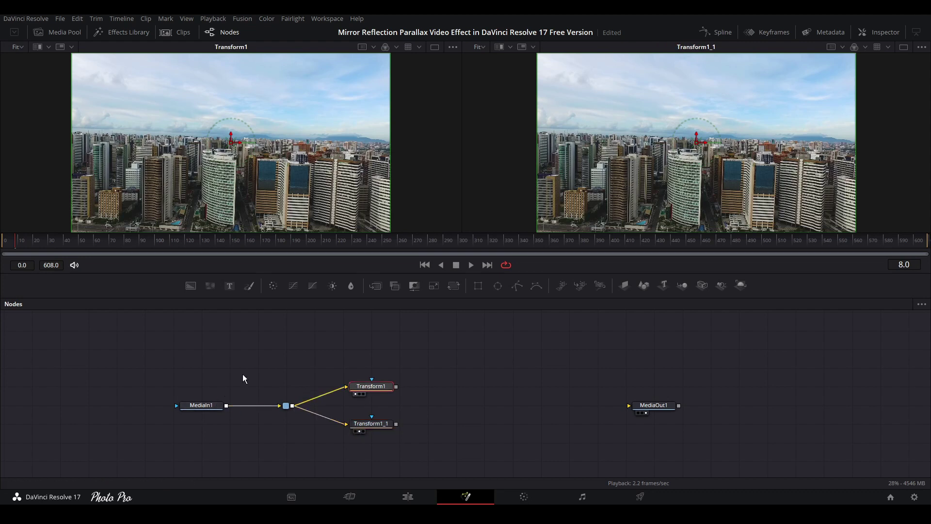
{"action": "left_click", "coordinate": [884, 32]}
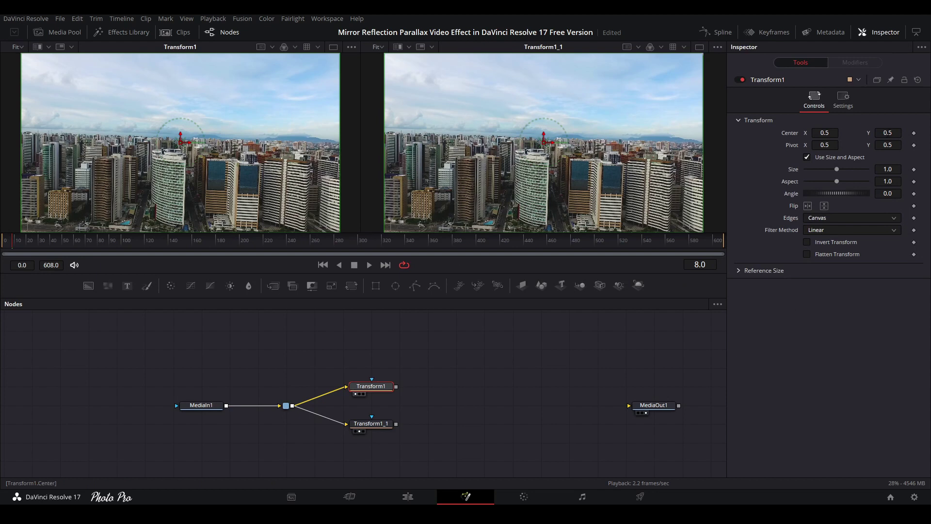
Lower Transform1's Center Y and fine-tune it to exactly 0.334
{"action": "mouse_move", "coordinate": [887, 132]}
{"action": "left_mouse_down"}
{"action": "mouse_move", "coordinate": [872, 132]}
{"action": "mouse_move", "coordinate": [909, 133]}
{"action": "mouse_move", "coordinate": [900, 133]}
{"action": "left_mouse_up"}
{"action": "double_click", "coordinate": [788, 136]}
{"action": "left_click_drag", "start_coordinate": [180, 141], "coordinate": [181, 161]}
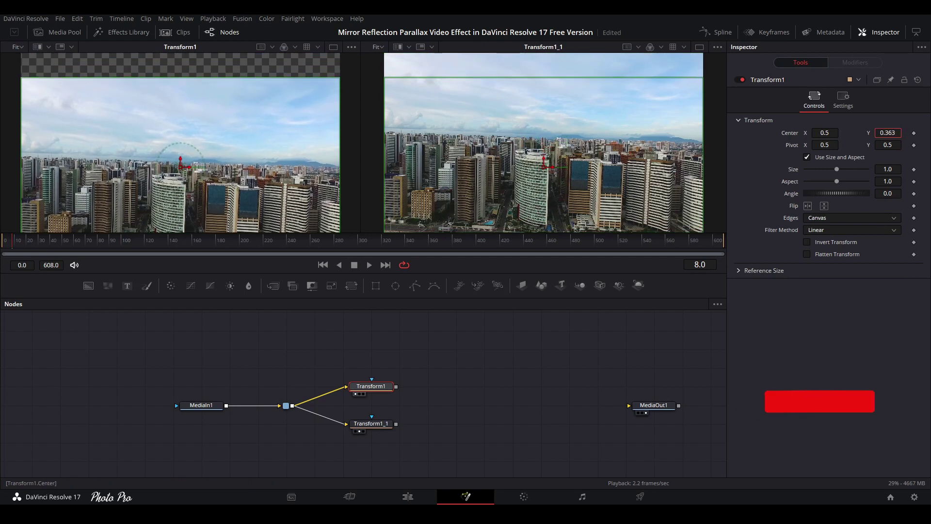
{"action": "key", "text": "Down"}
{"action": "key", "text": "Down"}
{"action": "key", "text": "Down"}
{"action": "key", "text": "Down"}
{"action": "key", "text": "Down"}
{"action": "key", "text": "Down"}
{"action": "key", "text": "Down"}
{"action": "key", "text": "Down"}
{"action": "key", "text": "Down"}
{"action": "key", "text": "Down"}
{"action": "key", "text": "Down"}
{"action": "key", "text": "Down"}
{"action": "key", "text": "Down"}
{"action": "key", "text": "Down"}
{"action": "key", "text": "Down"}
{"action": "key", "text": "Down"}
{"action": "key", "text": "Down"}
{"action": "key", "text": "Down"}
{"action": "key", "text": "Down"}
{"action": "key", "text": "Down"}
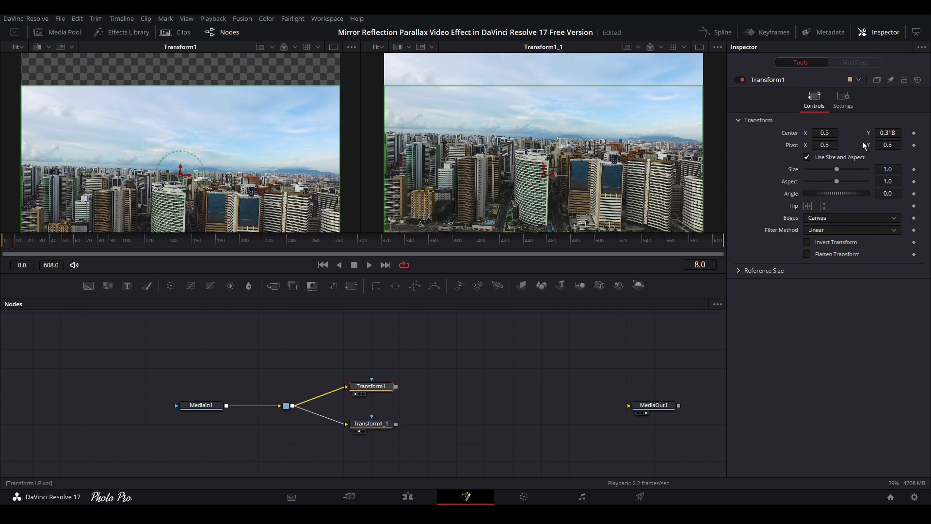
{"action": "left_click", "coordinate": [888, 133]}
{"action": "key", "text": "Up"}
{"action": "key", "text": "Up"}
{"action": "key", "text": "Up"}
{"action": "key", "text": "Up"}
{"action": "key", "text": "Up"}
{"action": "key", "text": "Up"}
{"action": "key", "text": "Up"}
{"action": "key", "text": "Up"}
{"action": "key", "text": "Up"}
{"action": "key", "text": "Up"}
{"action": "key", "text": "Up"}
{"action": "key", "text": "Up"}
{"action": "key", "text": "Up"}
{"action": "key", "text": "Up"}
{"action": "key", "text": "Up"}
{"action": "key", "text": "Up"}
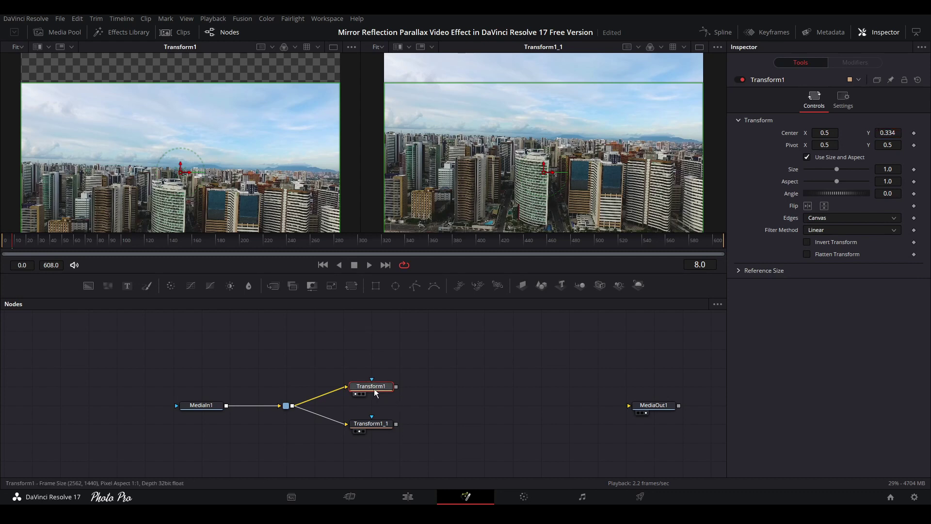
Rotate Transform1_1 by 180 degrees to flip the city copy upside down
{"action": "left_click", "coordinate": [371, 424]}
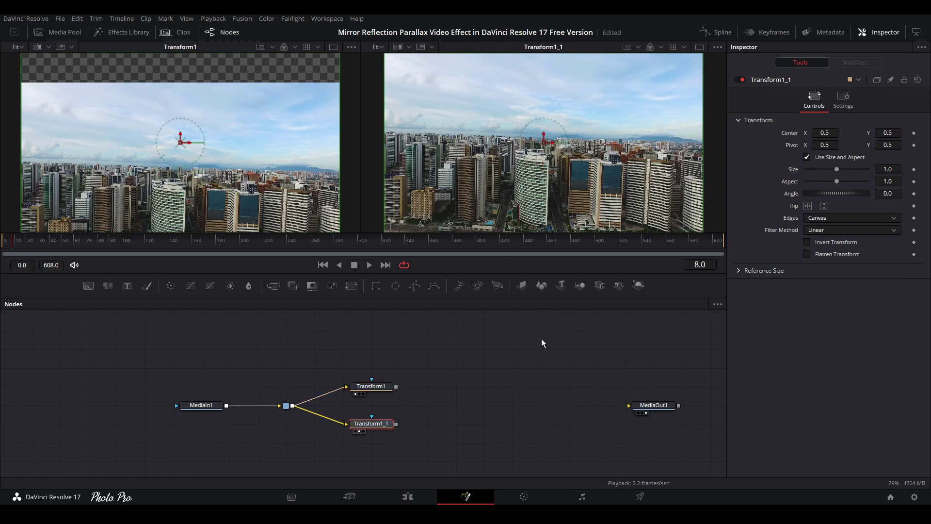
{"action": "left_click", "coordinate": [885, 193]}
{"action": "type", "text": "180"}
{"action": "key", "text": "Tab"}
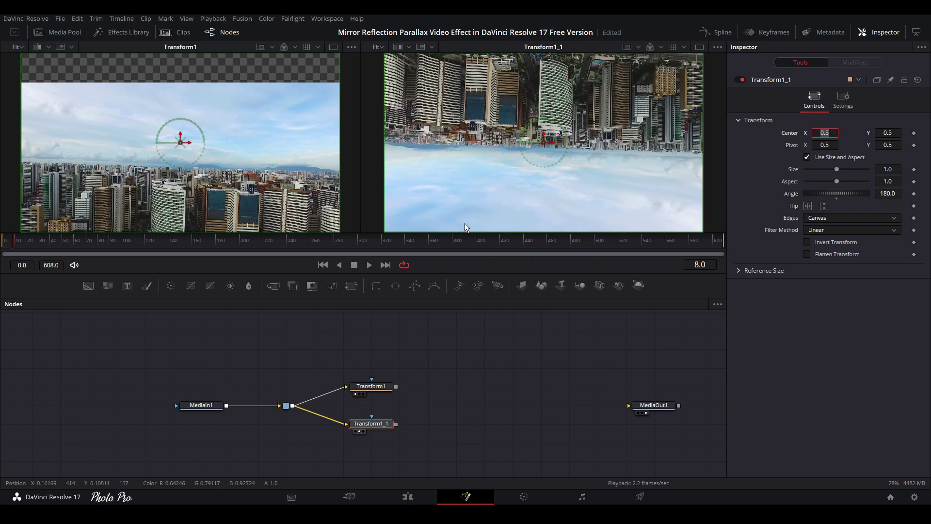
Set the flipped copy's Center Y to 0.555, then drag it up to about 0.625
{"action": "left_click", "coordinate": [888, 133]}
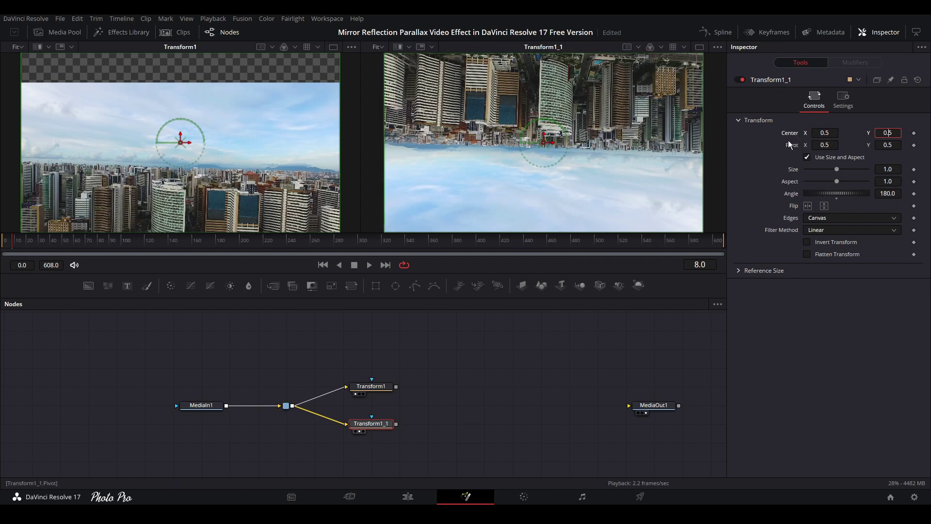
{"action": "left_click_drag", "start_coordinate": [891, 133], "coordinate": [877, 129]}
{"action": "type", "text": "0.555"}
{"action": "key", "text": "Return"}
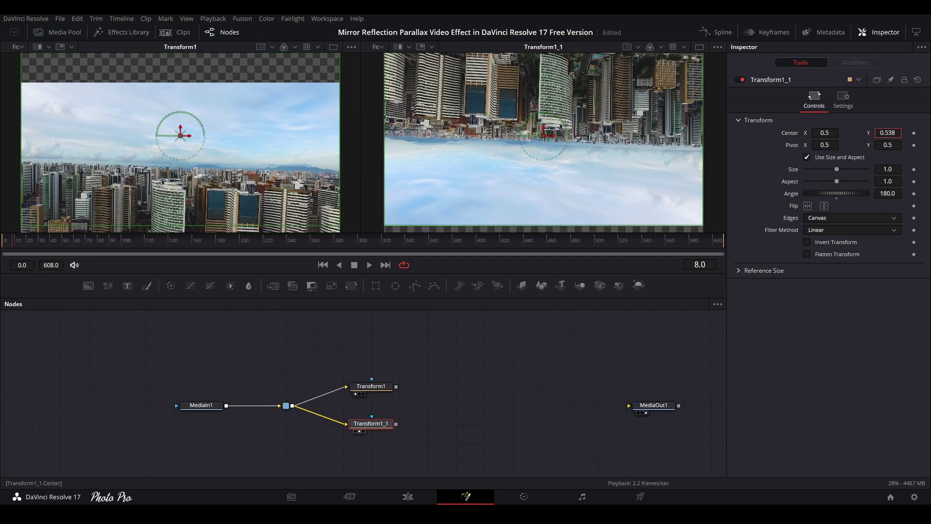
{"action": "left_click_drag", "start_coordinate": [129, 130], "coordinate": [129, 116]}
{"action": "left_click_drag", "start_coordinate": [491, 114], "coordinate": [494, 113]}
{"action": "left_click_drag", "start_coordinate": [130, 113], "coordinate": [124, 119]}
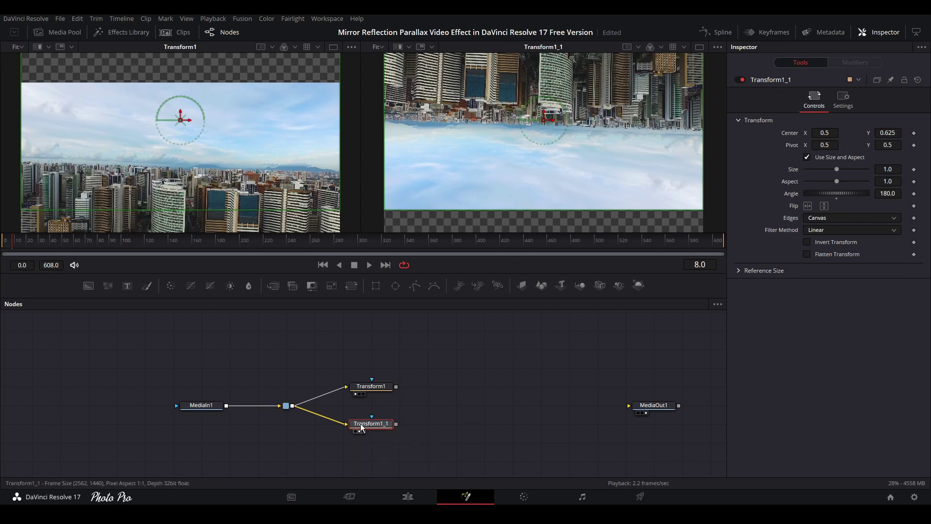
Add a Matte Control after Transform1_1 through the 'matt' tool search
{"action": "key", "text": "shift+space"}
{"action": "type", "text": "matt"}
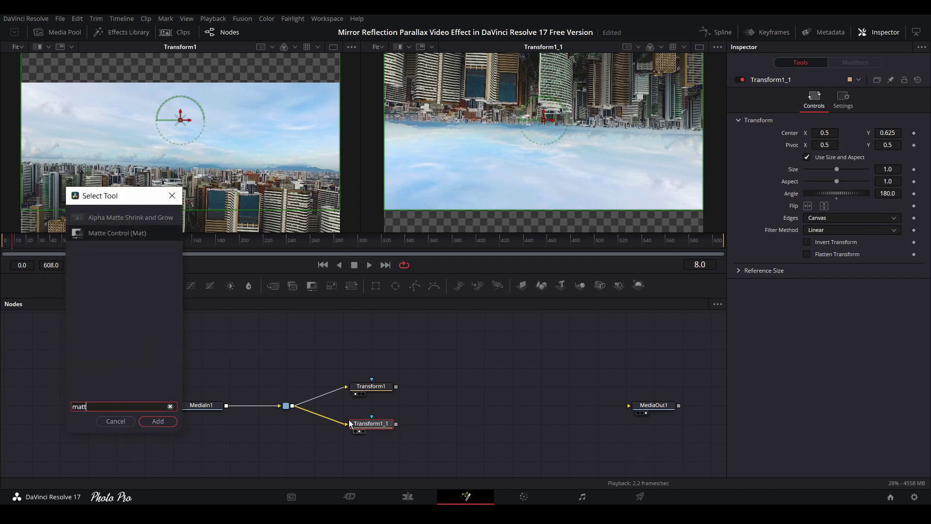
{"action": "key", "text": "Return"}
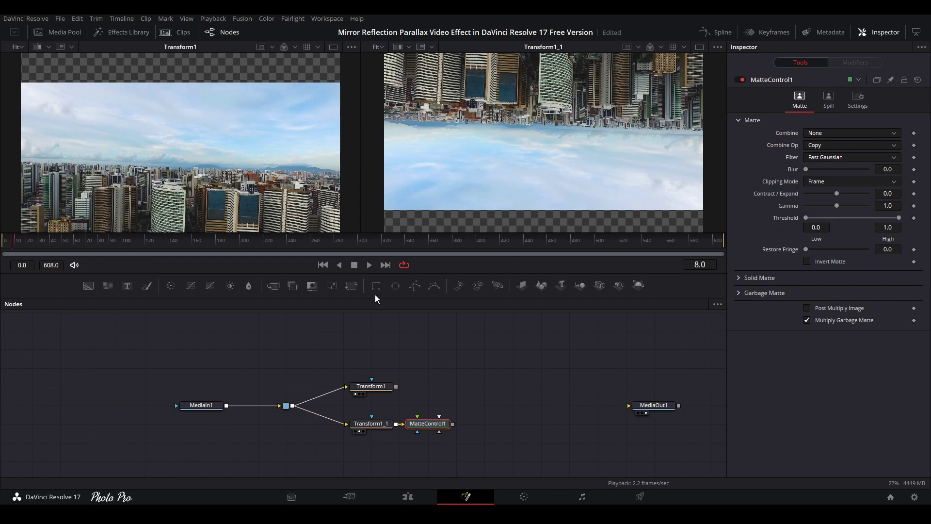
Add a Rectangle mask and wire it into MatteControl1's GarbageMatte input
{"action": "left_click_drag", "start_coordinate": [376, 286], "coordinate": [438, 392]}
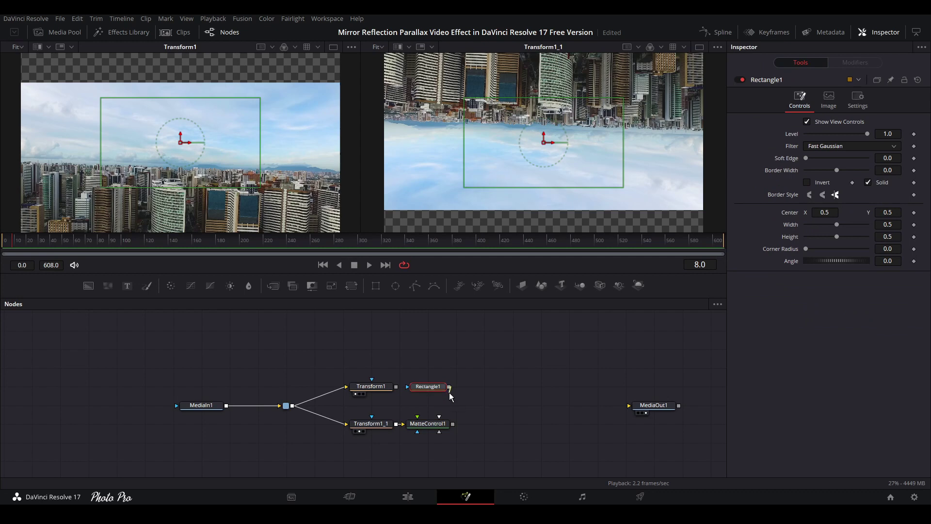
{"action": "left_click_drag", "start_coordinate": [450, 396], "coordinate": [431, 426]}
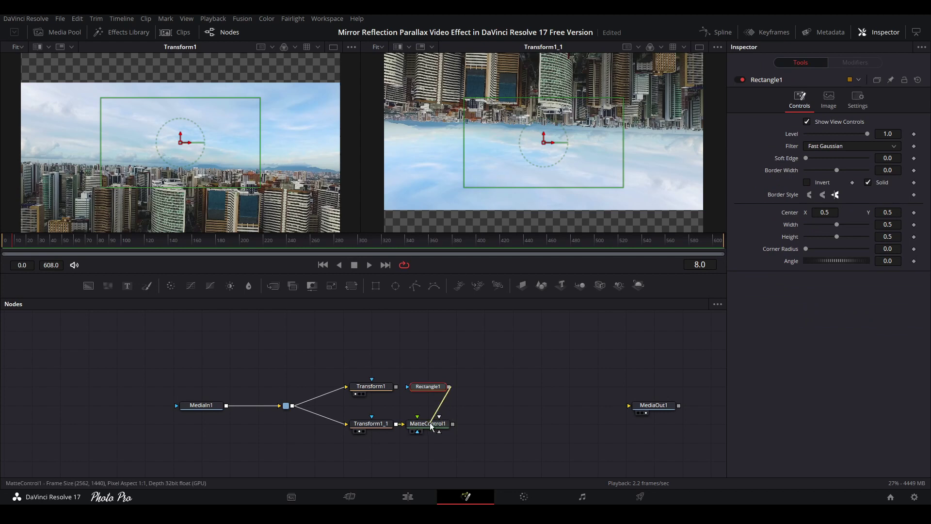
{"action": "left_click_drag", "start_coordinate": [430, 426], "coordinate": [431, 426]}
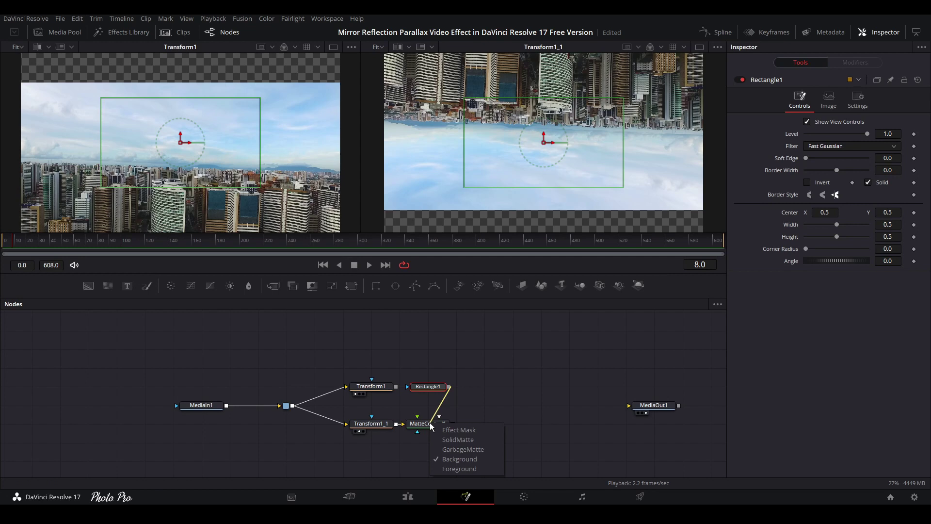
{"action": "left_click", "coordinate": [463, 449]}
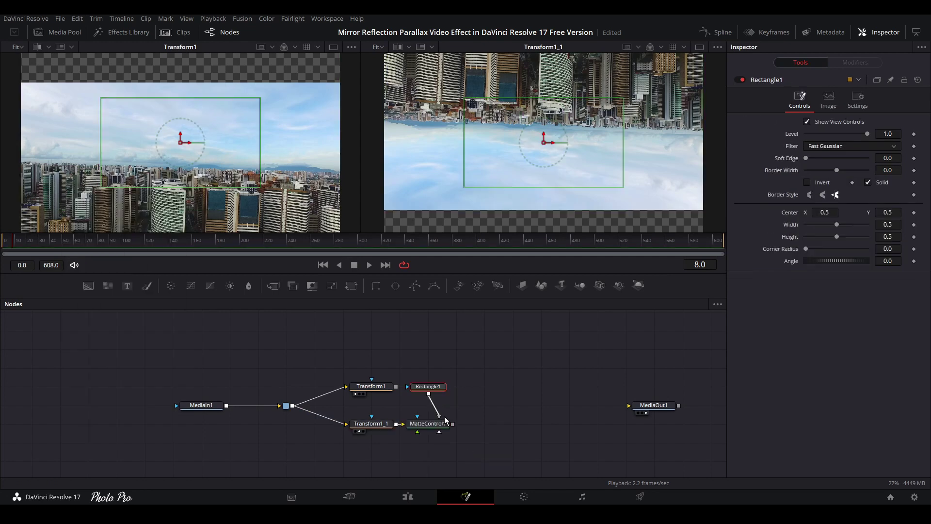
{"action": "mouse_move", "coordinate": [438, 397]}
{"action": "left_mouse_down"}
{"action": "mouse_move", "coordinate": [437, 405]}
{"action": "mouse_move", "coordinate": [437, 386]}
{"action": "mouse_move", "coordinate": [437, 405]}
{"action": "left_mouse_up"}
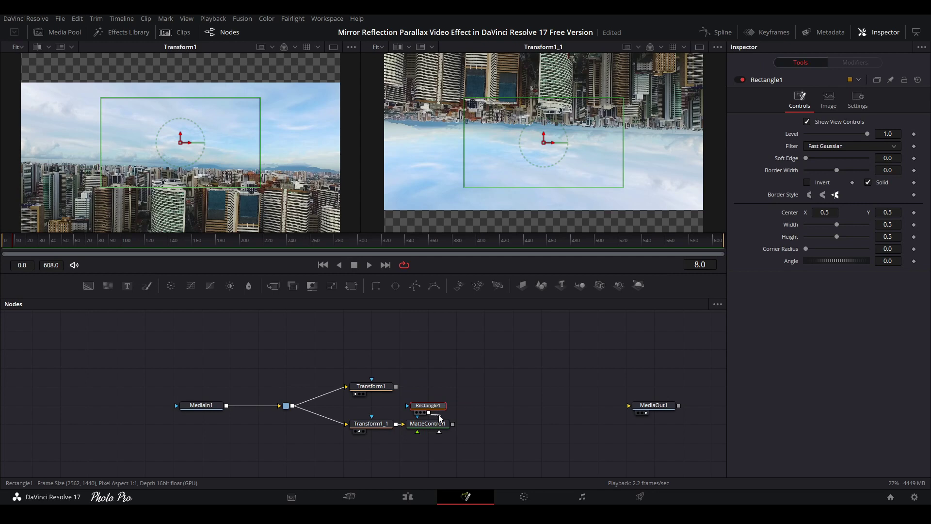
Invert Rectangle1 with Width 1.0, Height 0.354, Center Y 0.825, and view MatteControl1 in viewer 2
{"action": "left_click_drag", "start_coordinate": [371, 386], "coordinate": [428, 349]}
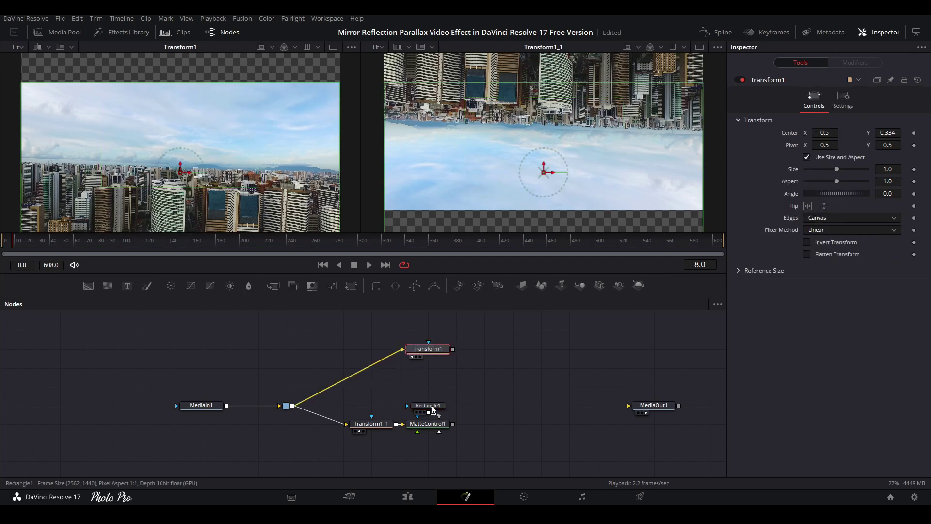
{"action": "left_click_drag", "start_coordinate": [433, 410], "coordinate": [433, 391]}
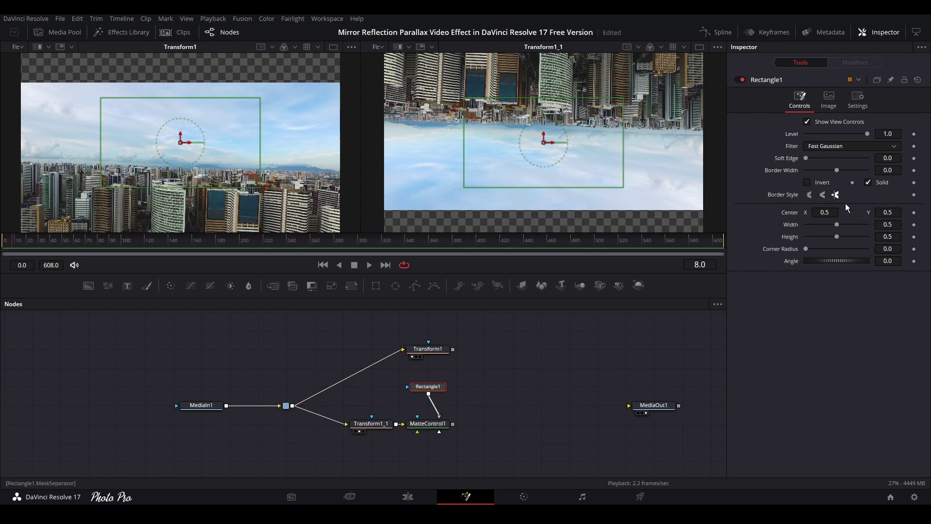
{"action": "left_click", "coordinate": [808, 183]}
{"action": "left_click_drag", "start_coordinate": [837, 226], "coordinate": [876, 224]}
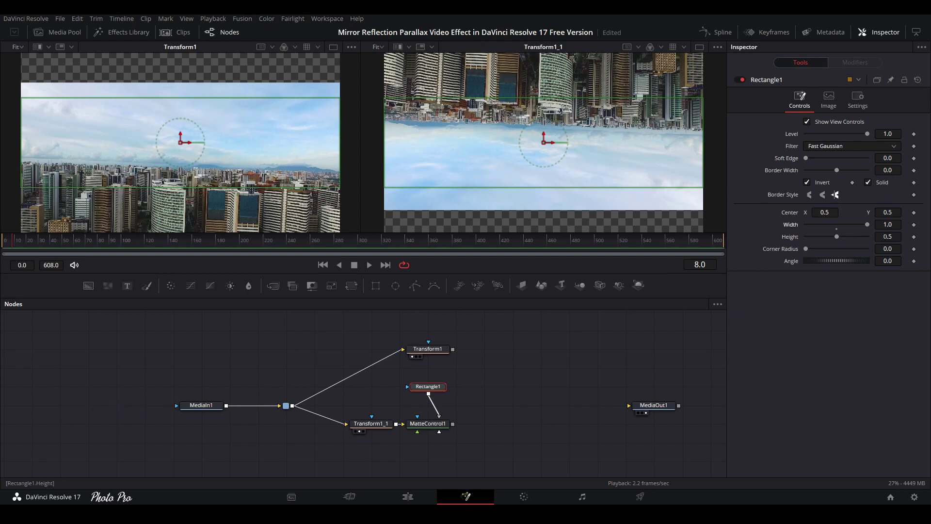
{"action": "left_click_drag", "start_coordinate": [836, 238], "coordinate": [828, 240]}
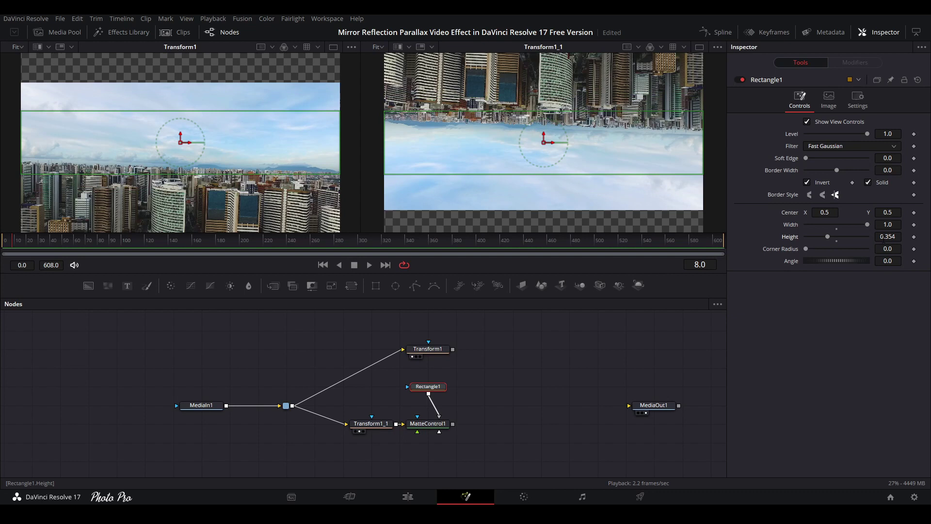
{"action": "left_click_drag", "start_coordinate": [888, 212], "coordinate": [924, 212]}
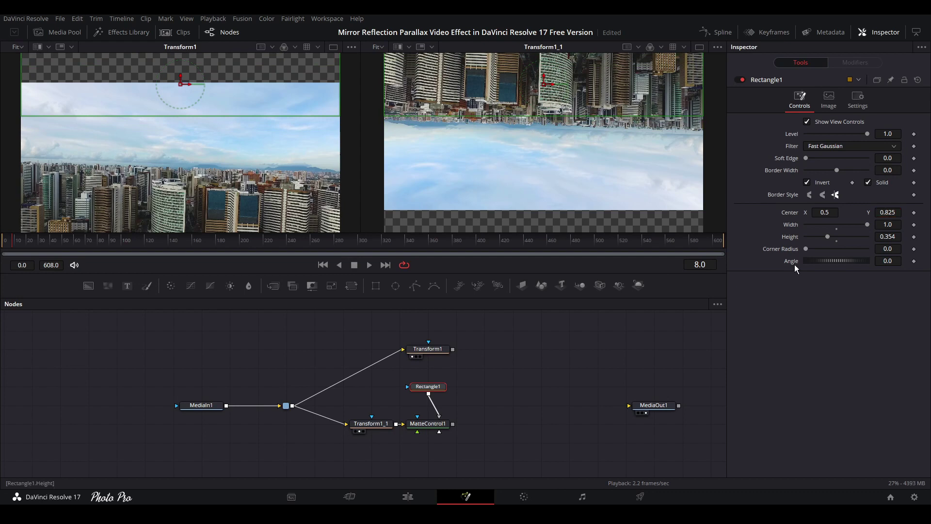
{"action": "left_click", "coordinate": [420, 424]}
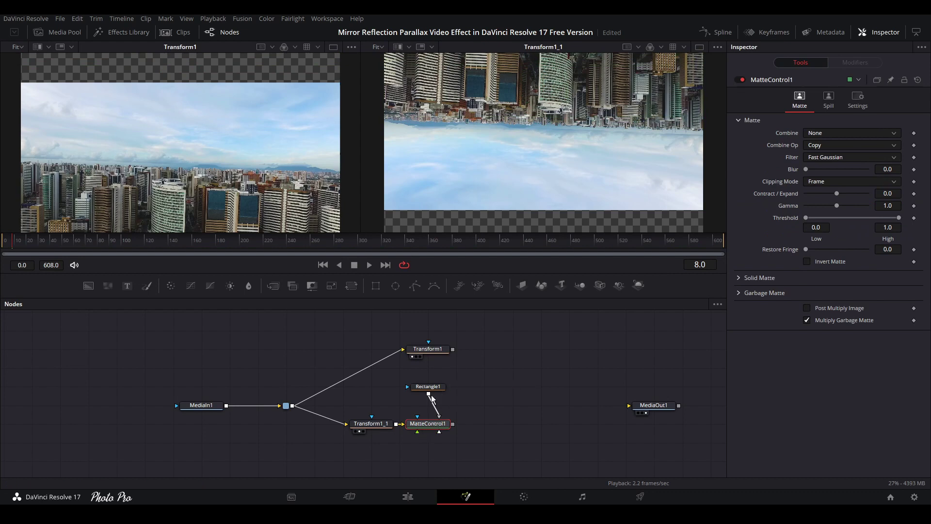
{"action": "key", "text": "2"}
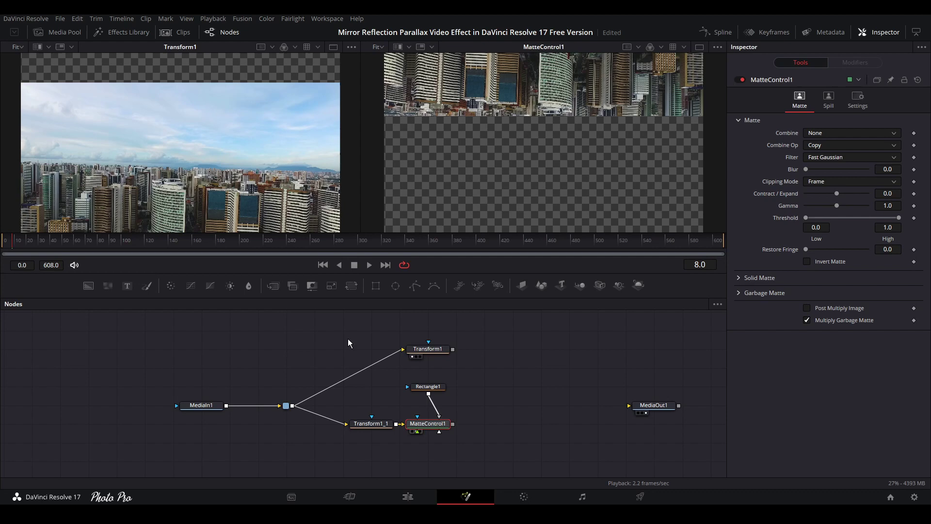
Give Rectangle1 a Soft Edge of about 0.08 and a Height of 0.725
{"action": "left_click", "coordinate": [430, 391]}
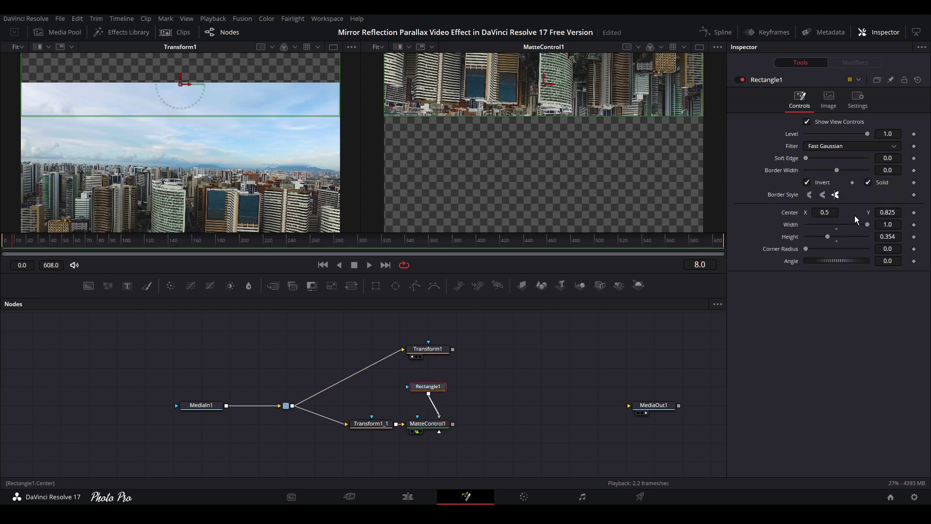
{"action": "left_click_drag", "start_coordinate": [893, 212], "coordinate": [928, 237]}
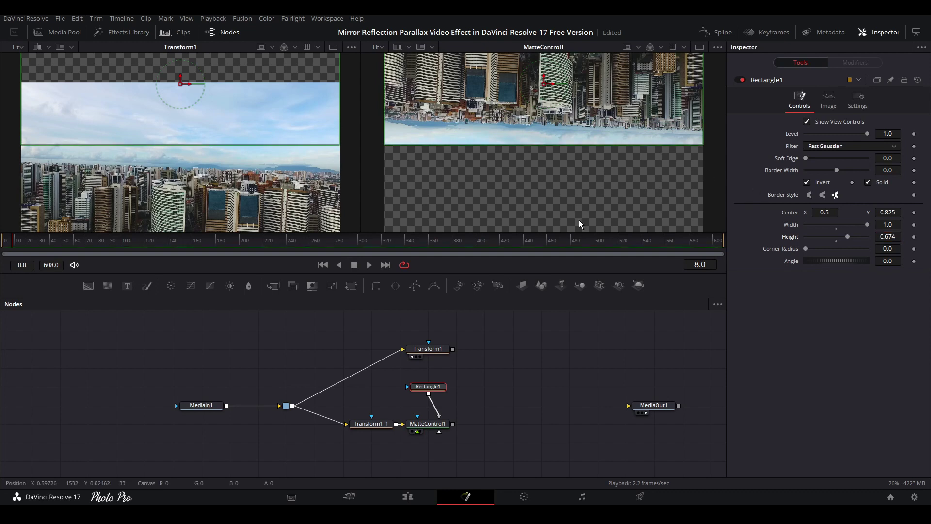
{"action": "left_click_drag", "start_coordinate": [806, 159], "coordinate": [832, 161]}
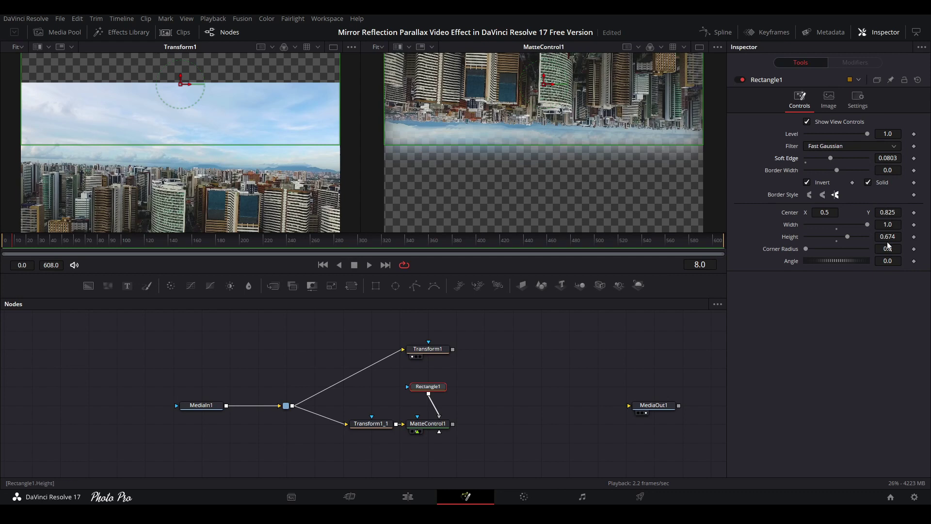
{"action": "left_click_drag", "start_coordinate": [888, 242], "coordinate": [907, 243]}
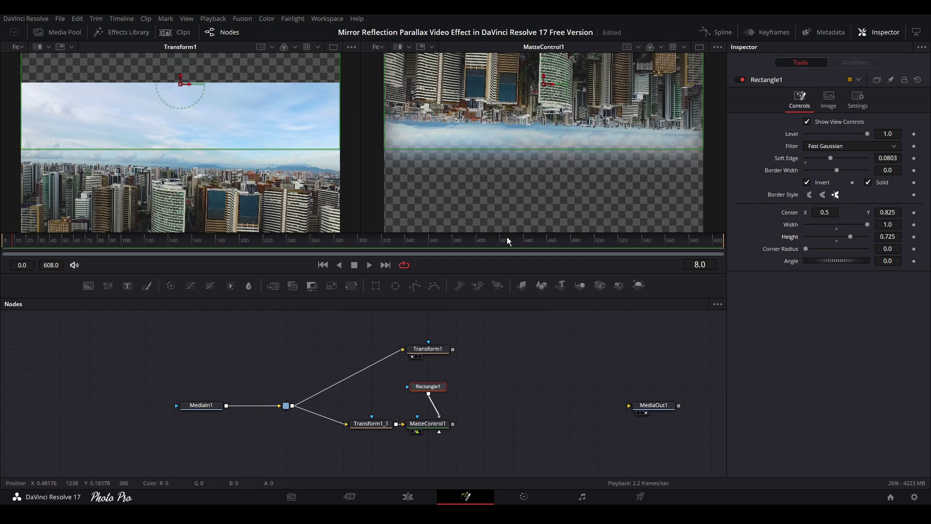
Merge Transform1 with the masked copy into Merge1 and show it in the second viewer
{"action": "left_click", "coordinate": [438, 347]}
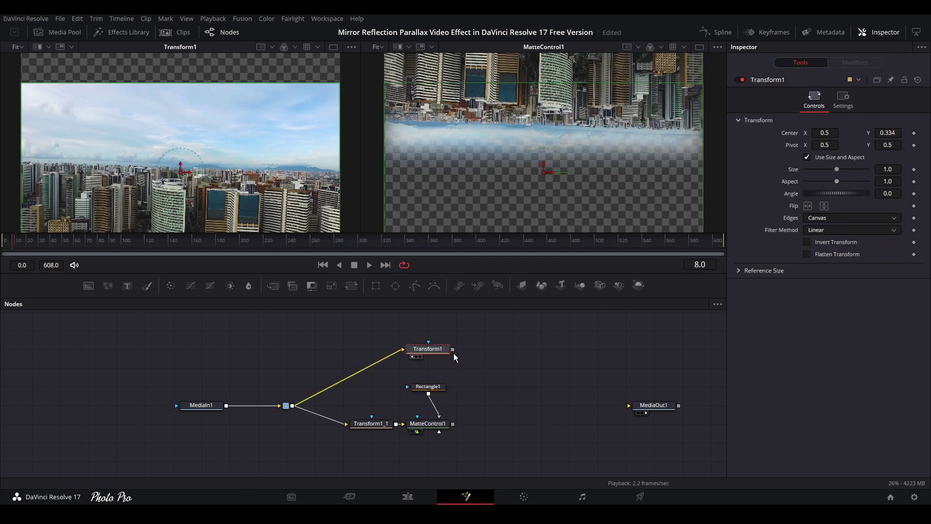
{"action": "left_click_drag", "start_coordinate": [453, 350], "coordinate": [458, 362]}
{"action": "left_click_drag", "start_coordinate": [464, 406], "coordinate": [453, 426]}
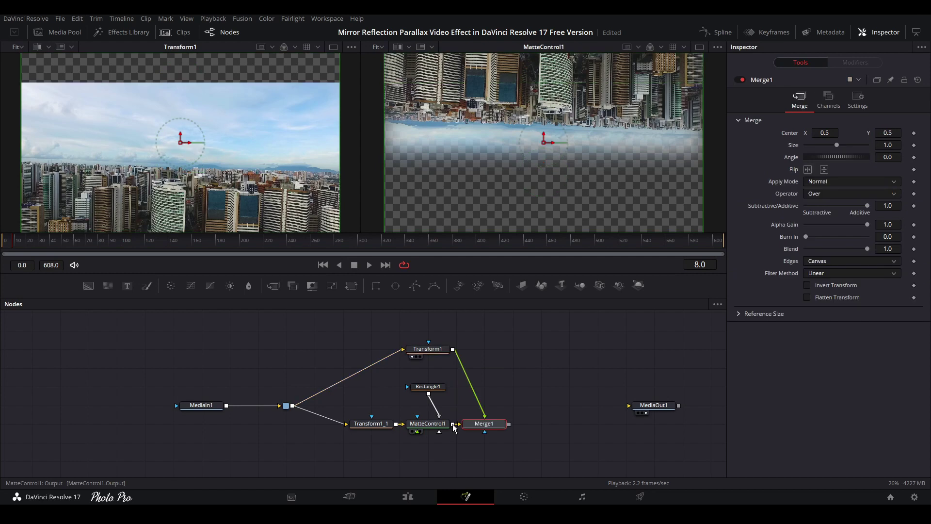
{"action": "left_click", "coordinate": [477, 432]}
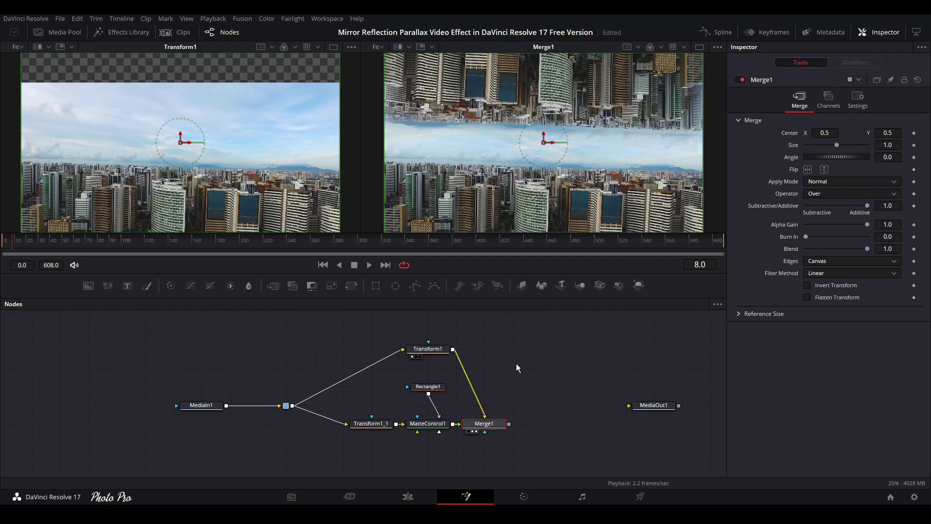
Connect Merge1's output to MediaOut1
{"action": "right_click", "coordinate": [478, 426]}
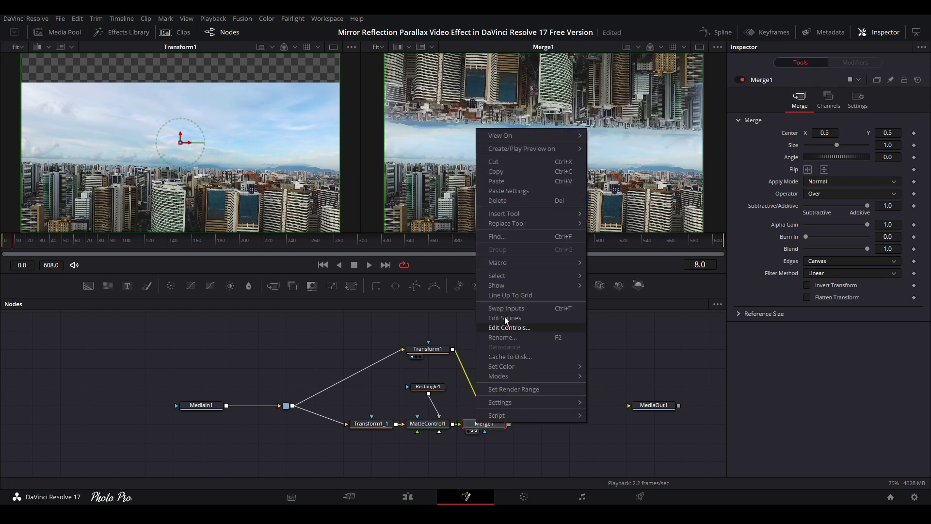
{"action": "left_click", "coordinate": [672, 382]}
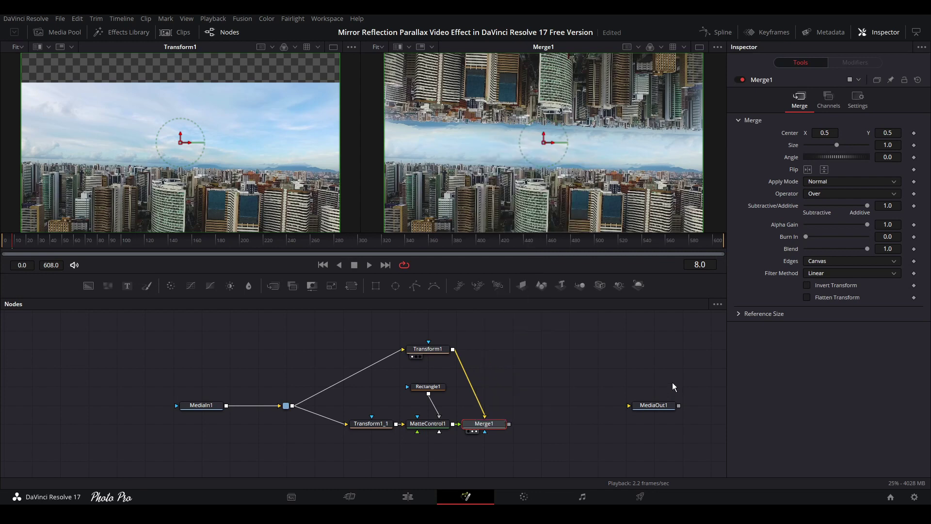
{"action": "left_click", "coordinate": [474, 431]}
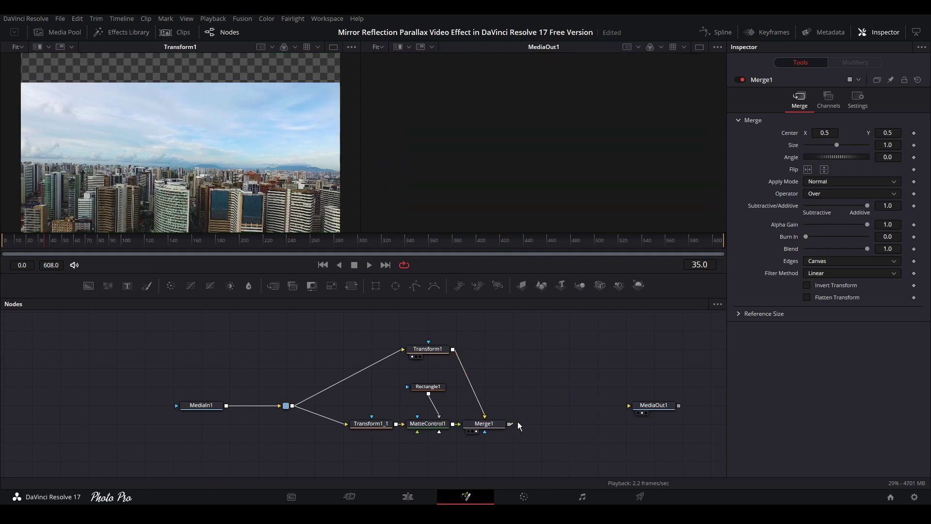
{"action": "left_click_drag", "start_coordinate": [509, 424], "coordinate": [633, 409]}
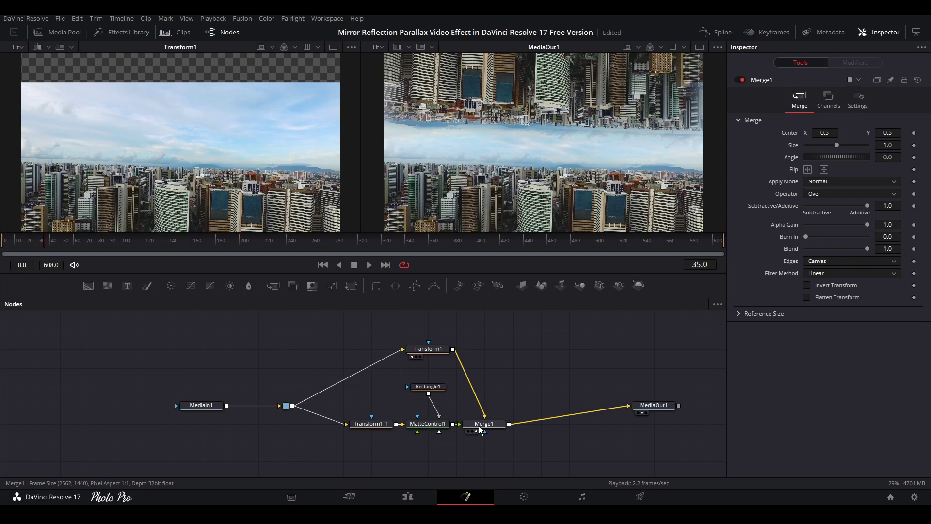
Play the mirrored city clip on the Edit page, then go back to the Fusion graph
{"action": "left_click", "coordinate": [407, 500]}
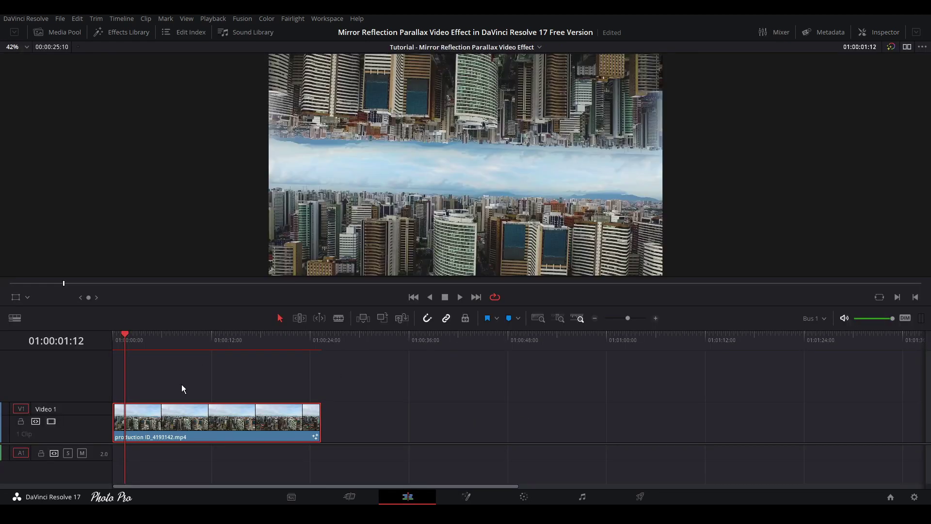
{"action": "key", "text": "space"}
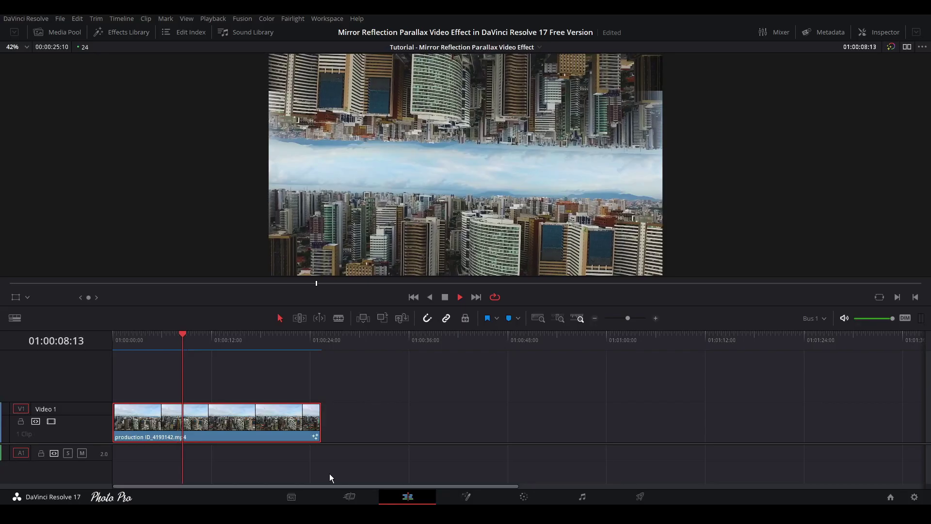
{"action": "left_click", "coordinate": [470, 500]}
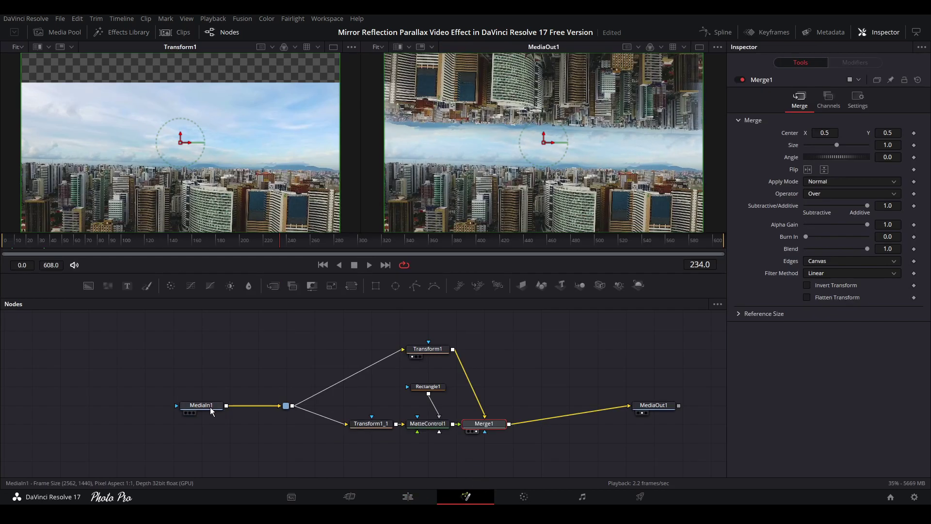
Make room after MediaIn1 and add a Lens Distort node from the tool search
{"action": "left_click_drag", "start_coordinate": [172, 407], "coordinate": [144, 407]}
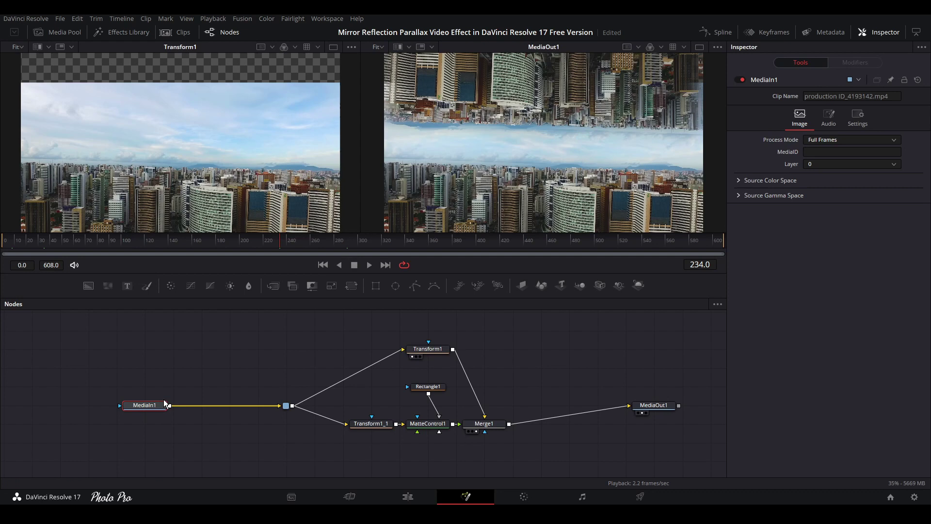
{"action": "key", "text": "shift+space"}
{"action": "type", "text": "matt"}
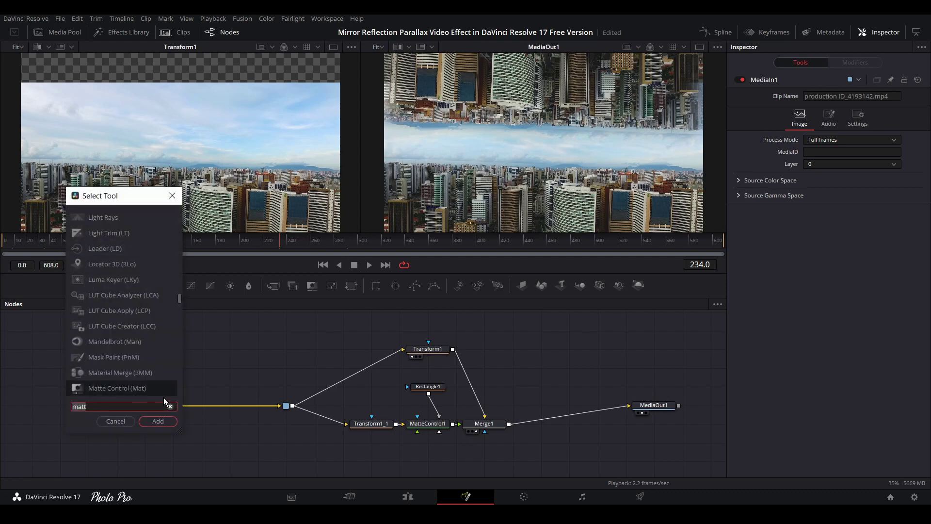
{"action": "key", "text": "BackSpace"}
{"action": "key", "text": "BackSpace"}
{"action": "key", "text": "BackSpace"}
{"action": "key", "text": "BackSpace"}
{"action": "type", "text": "len"}
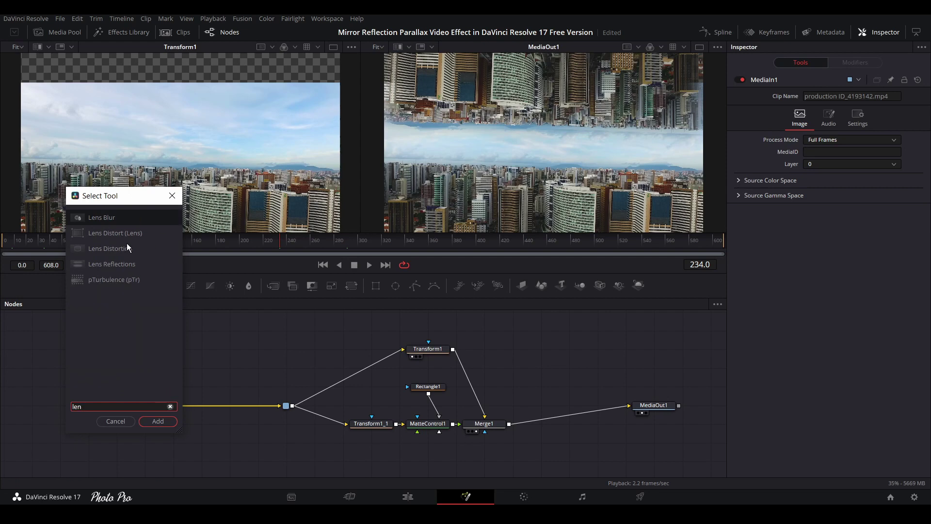
{"action": "type", "text": "s Distort"}
{"action": "left_click", "coordinate": [153, 421]}
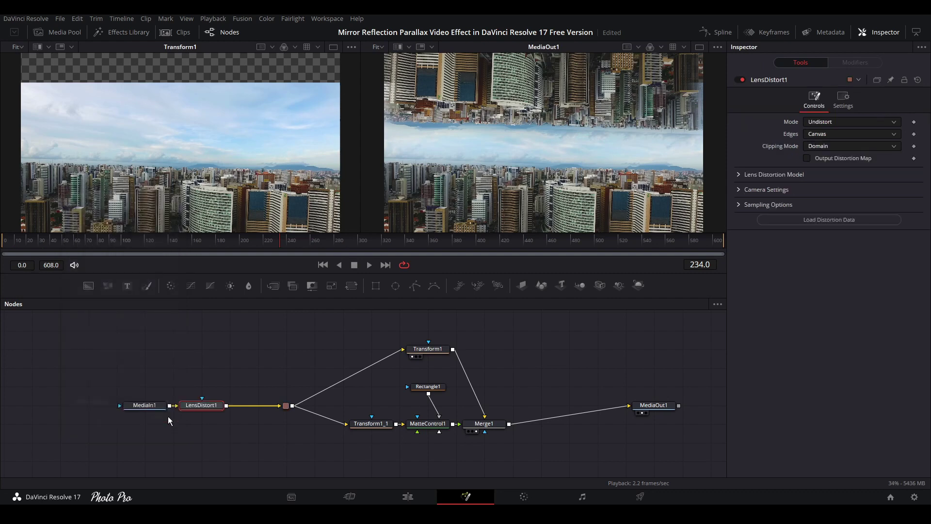
Position the LensDistort1 node and switch its Mode to Distort
{"action": "left_click_drag", "start_coordinate": [187, 410], "coordinate": [218, 410]}
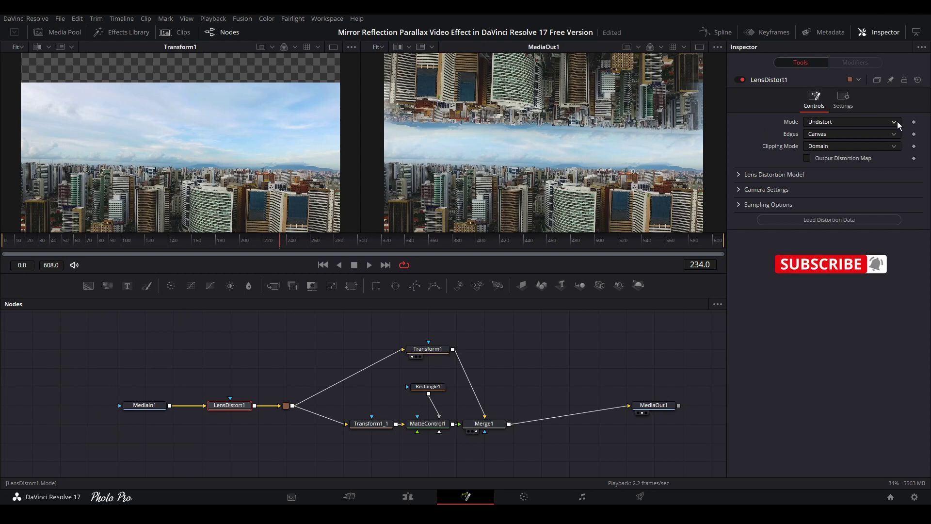
{"action": "left_click", "coordinate": [842, 123]}
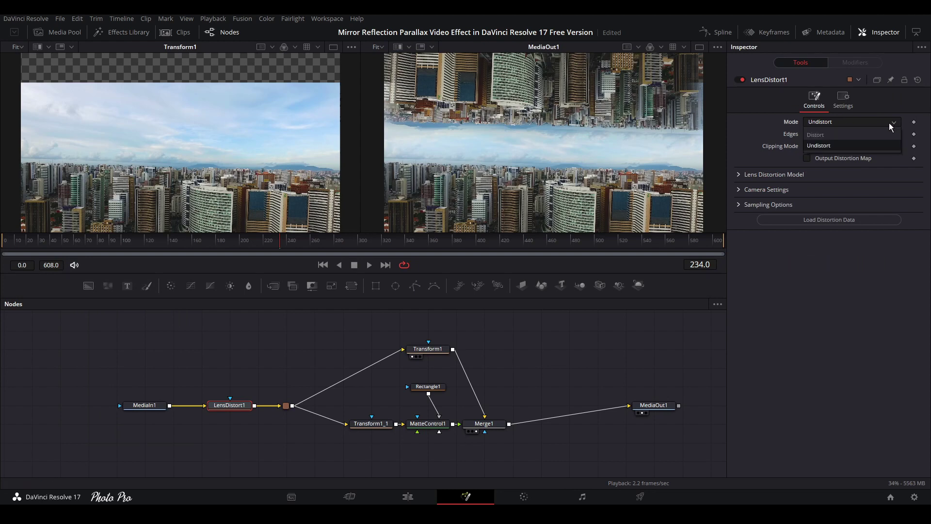
{"action": "left_click", "coordinate": [816, 135]}
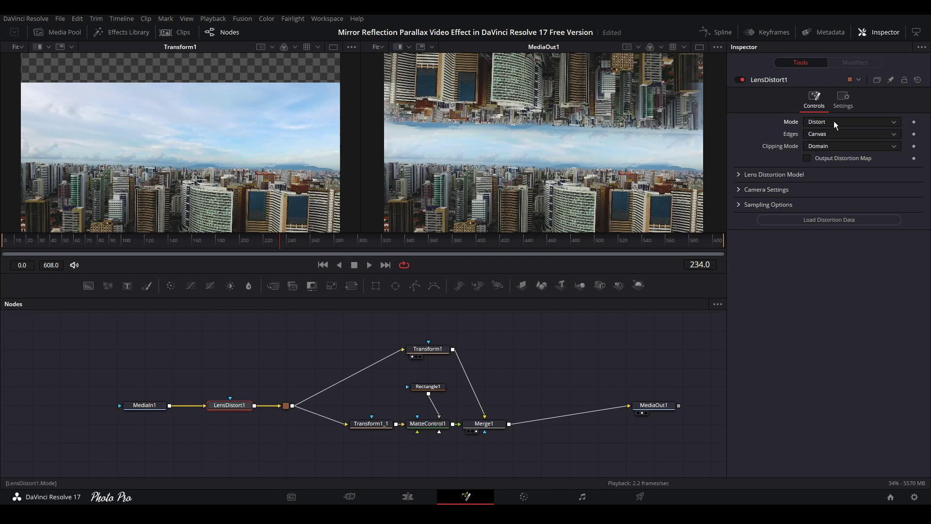
{"action": "right_click", "coordinate": [835, 125]}
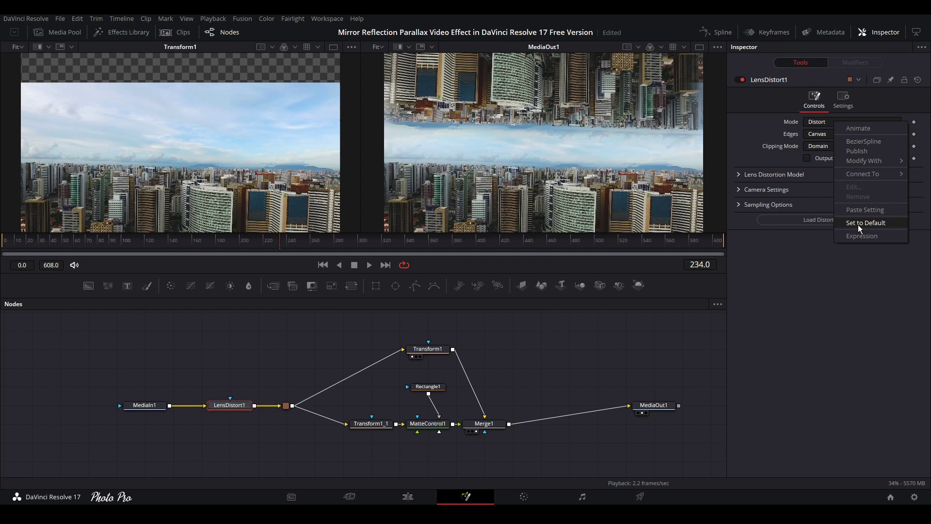
{"action": "left_click", "coordinate": [797, 279]}
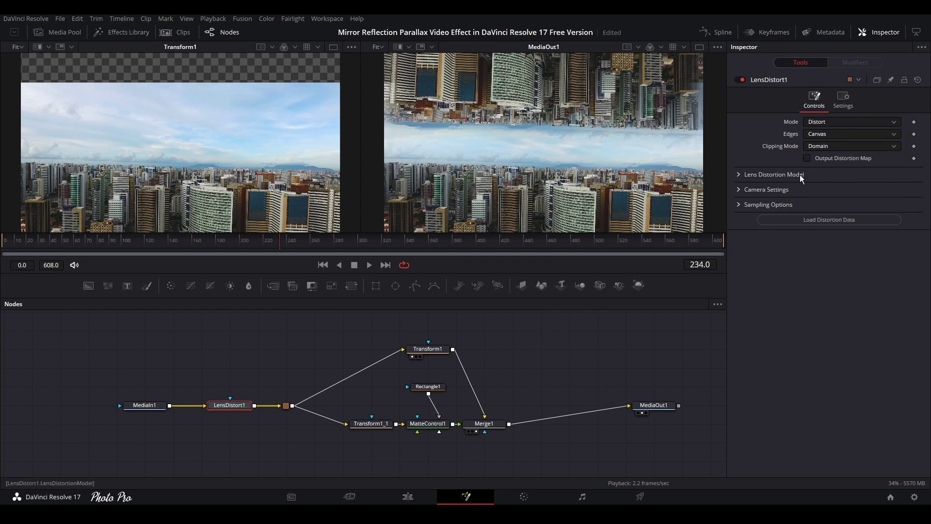
Set the Lens Distortion Model to Distortion -0.312, Curvature Y -0.047, Quartic Distortion 0.103
{"action": "left_click", "coordinate": [738, 175]}
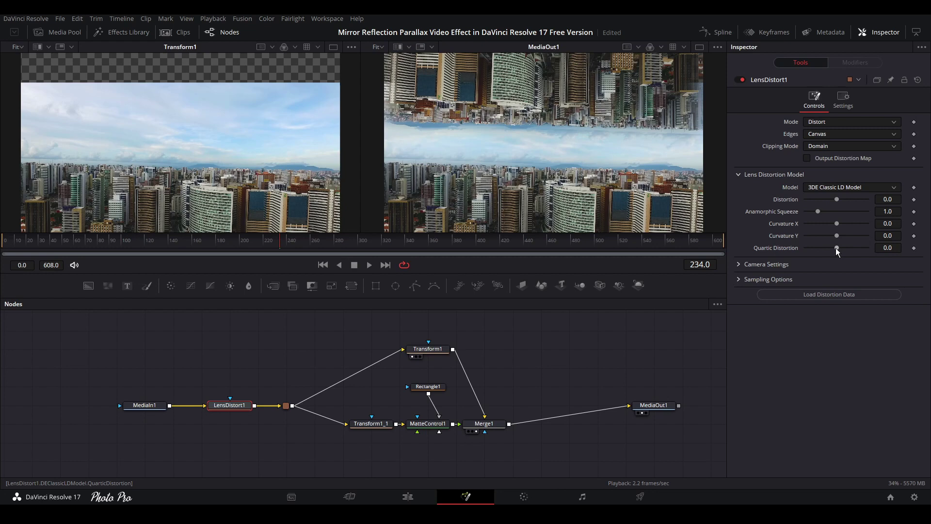
{"action": "left_click_drag", "start_coordinate": [837, 248], "coordinate": [847, 253]}
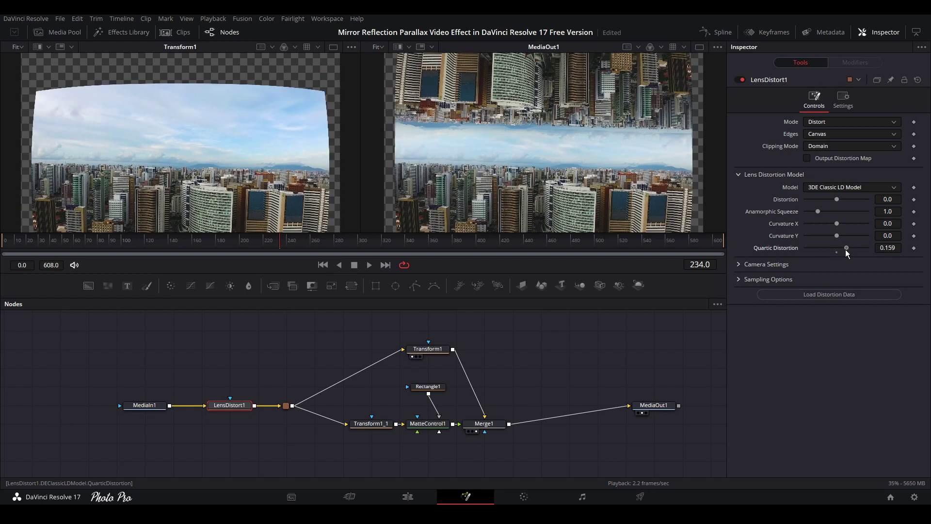
{"action": "left_click_drag", "start_coordinate": [837, 236], "coordinate": [834, 232]}
{"action": "left_click", "coordinate": [817, 200]}
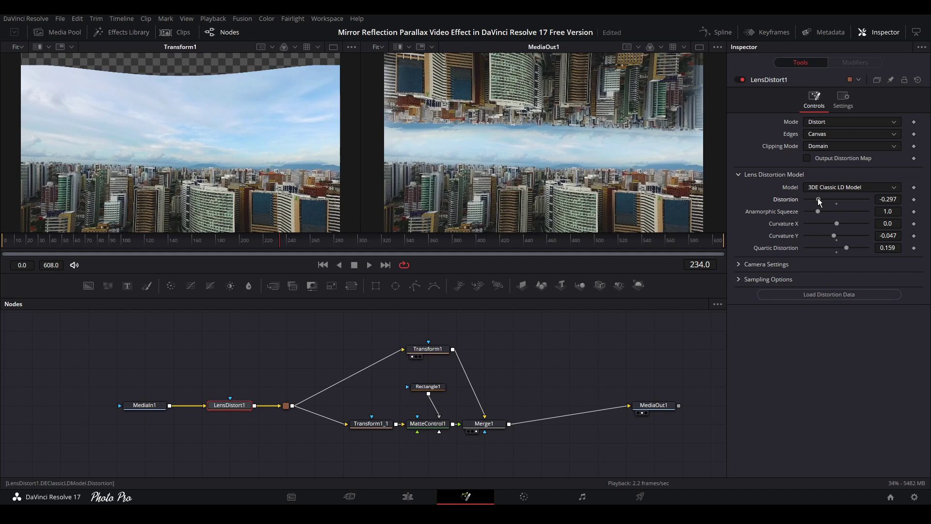
{"action": "left_click_drag", "start_coordinate": [819, 202], "coordinate": [817, 202]}
{"action": "left_click", "coordinate": [846, 248]}
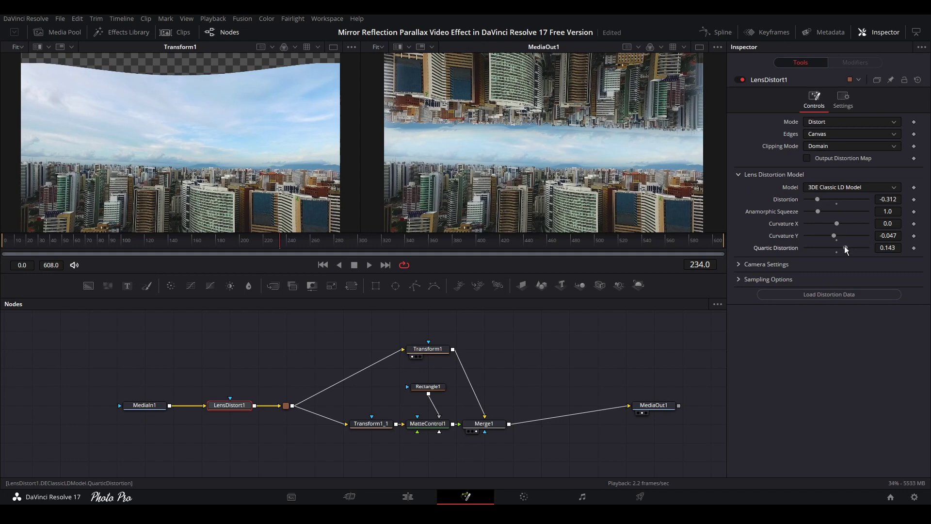
{"action": "left_click_drag", "start_coordinate": [845, 248], "coordinate": [844, 248]}
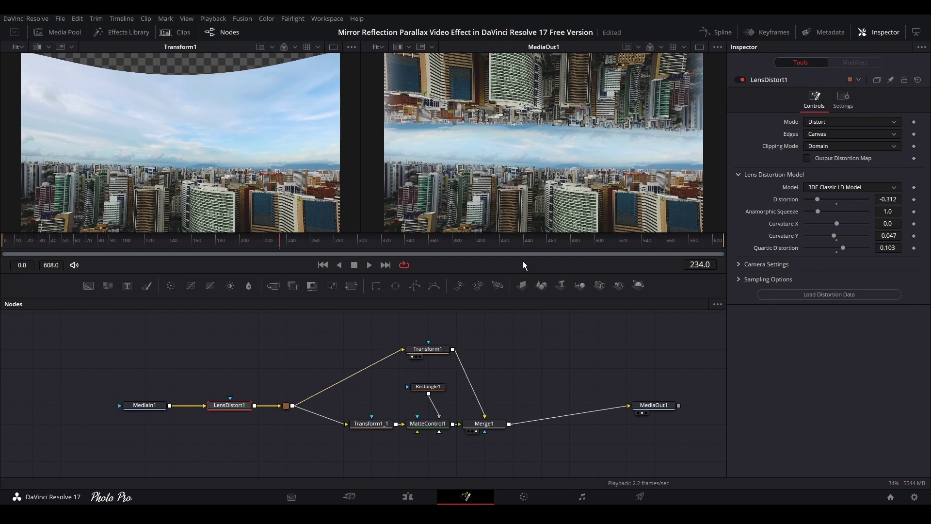
Insert a Transform2 node after Merge1, lined up before MediaOut1
{"action": "left_click", "coordinate": [554, 371]}
{"action": "left_click", "coordinate": [485, 423]}
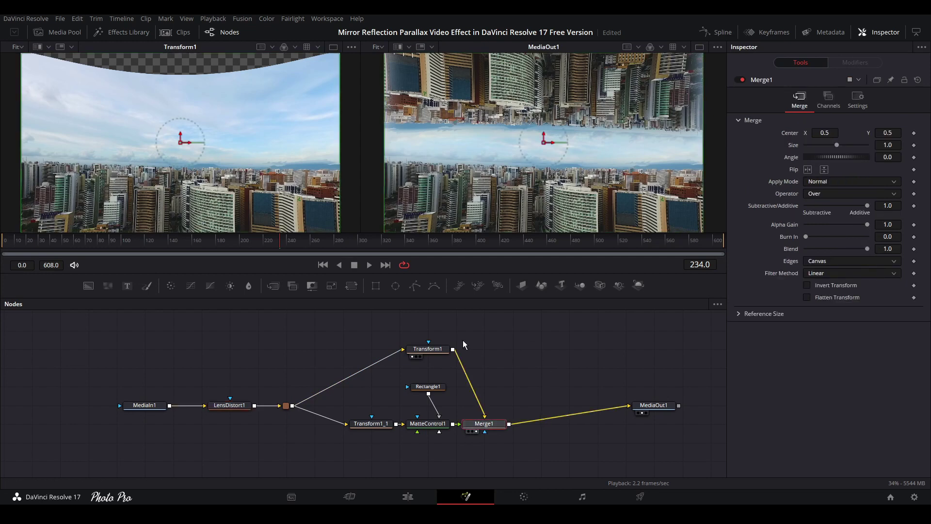
{"action": "left_click", "coordinate": [351, 285]}
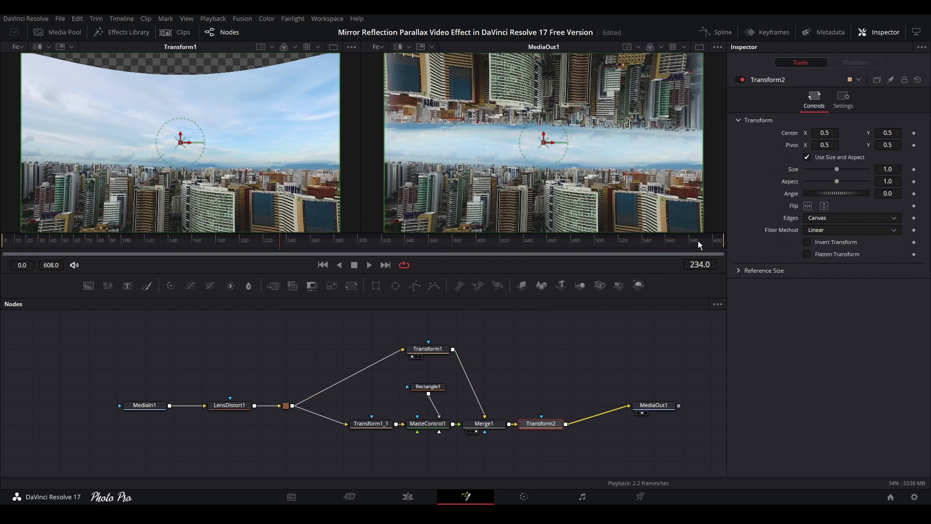
{"action": "left_click_drag", "start_coordinate": [537, 420], "coordinate": [566, 419]}
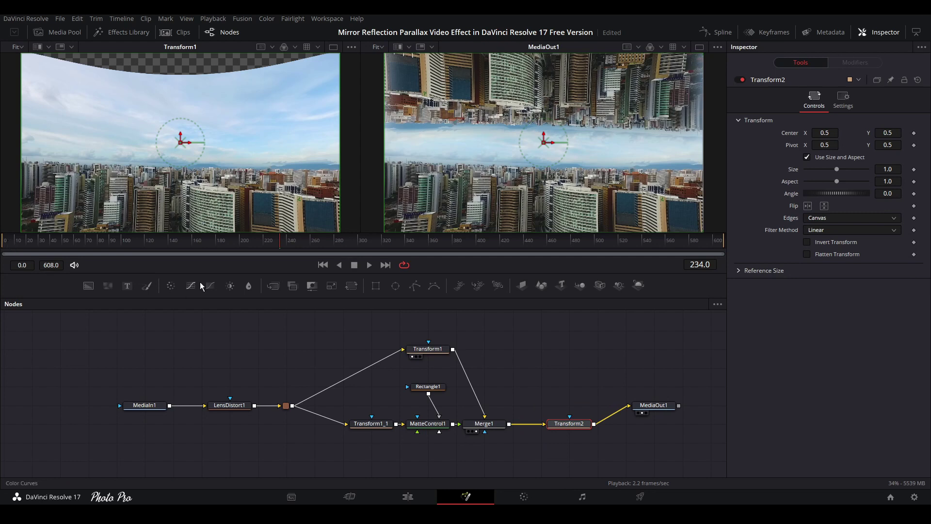
Set starting keyframes for Transform2's Size and Angle on the first frame
{"action": "left_click", "coordinate": [322, 265]}
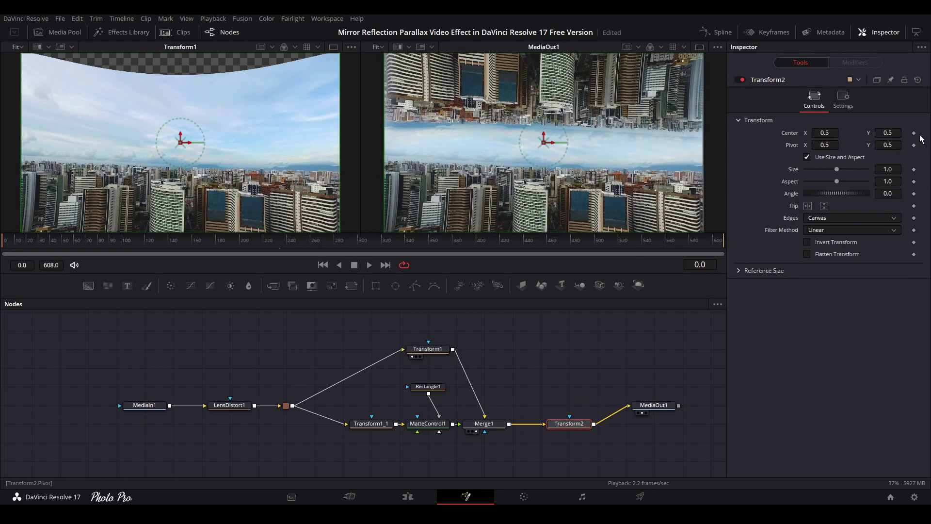
{"action": "left_click", "coordinate": [914, 170]}
{"action": "left_click", "coordinate": [913, 194]}
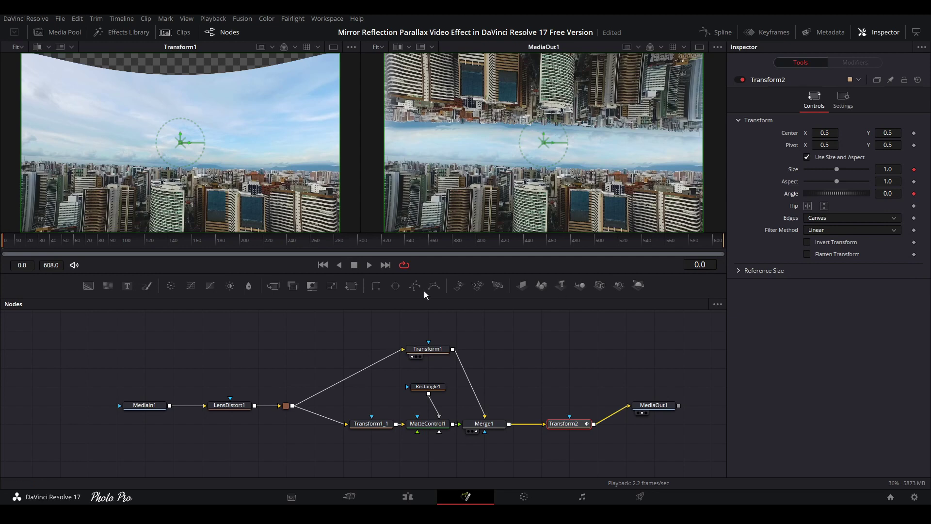
On the last frame, keyframe Size 1.25 and Angle 8.8
{"action": "left_click", "coordinate": [724, 245]}
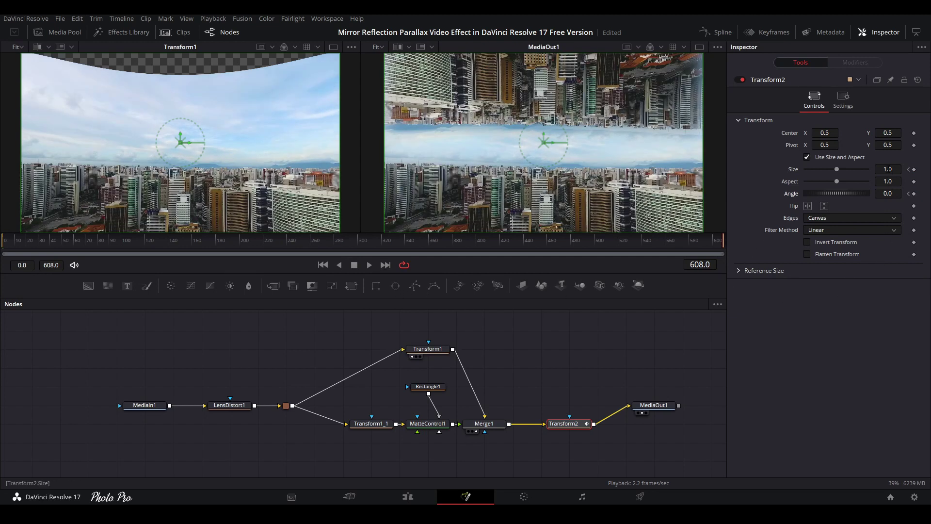
{"action": "scroll", "coordinate": [873, 170], "scroll_direction": "up", "scroll_amount": 1}
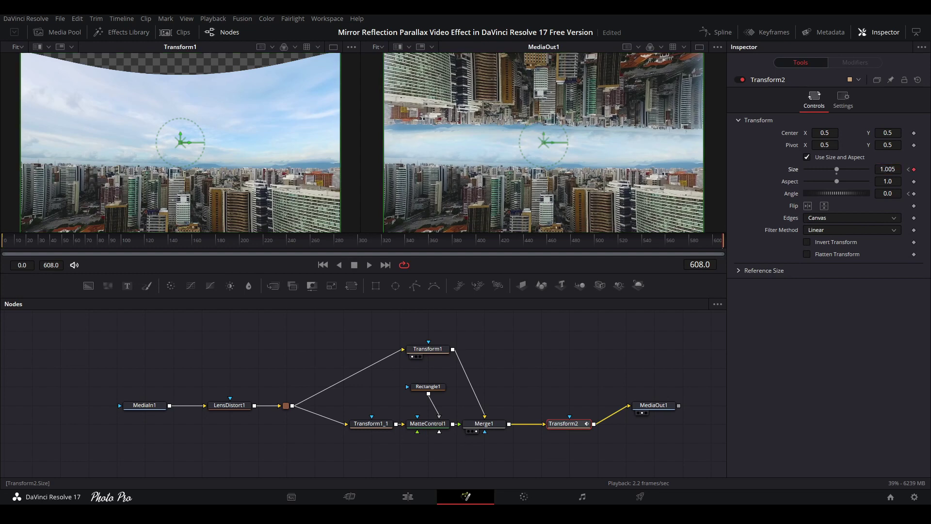
{"action": "left_click", "coordinate": [888, 168]}
{"action": "type", "text": "1"}
{"action": "key", "text": "Tab"}
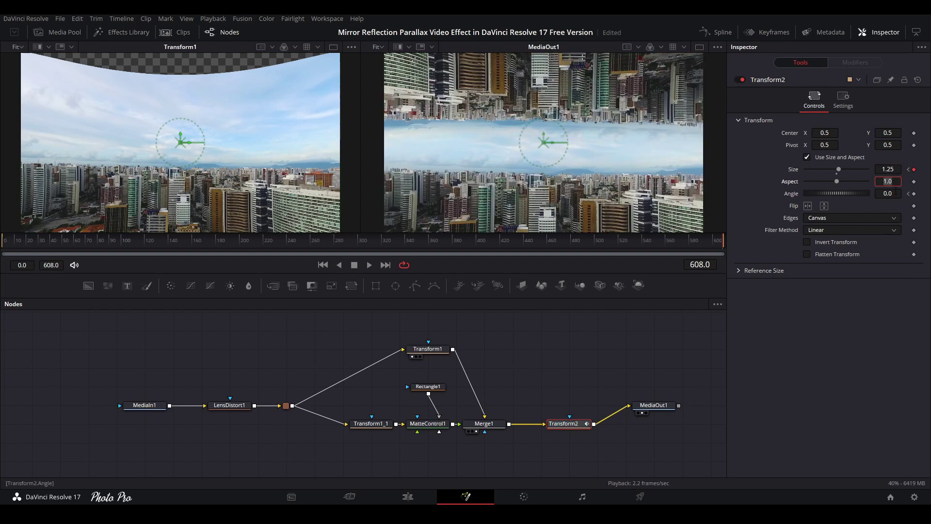
{"action": "key", "text": "Tab"}
{"action": "key", "text": "BackSpace"}
{"action": "key", "text": "BackSpace"}
{"action": "key", "text": "BackSpace"}
{"action": "type", "text": "8.5"}
{"action": "key", "text": "Return"}
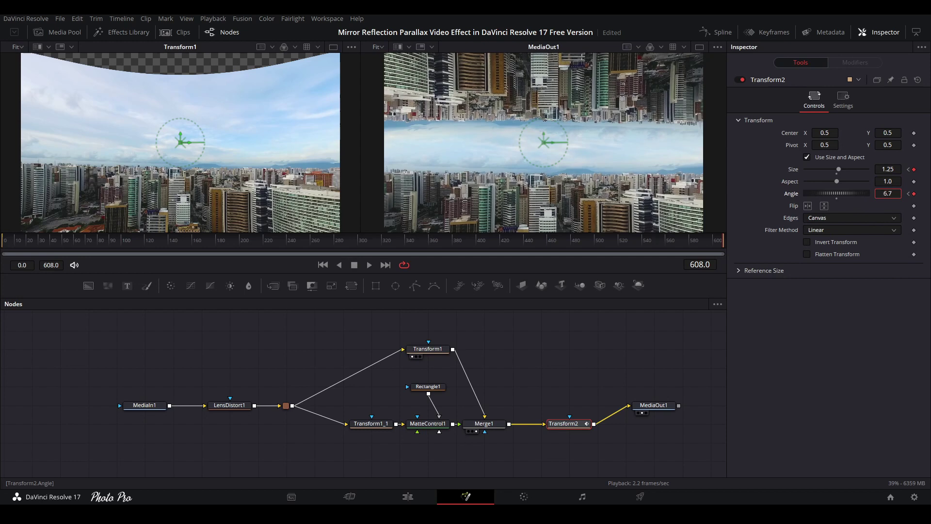
{"action": "left_click_drag", "start_coordinate": [566, 140], "coordinate": [567, 140]}
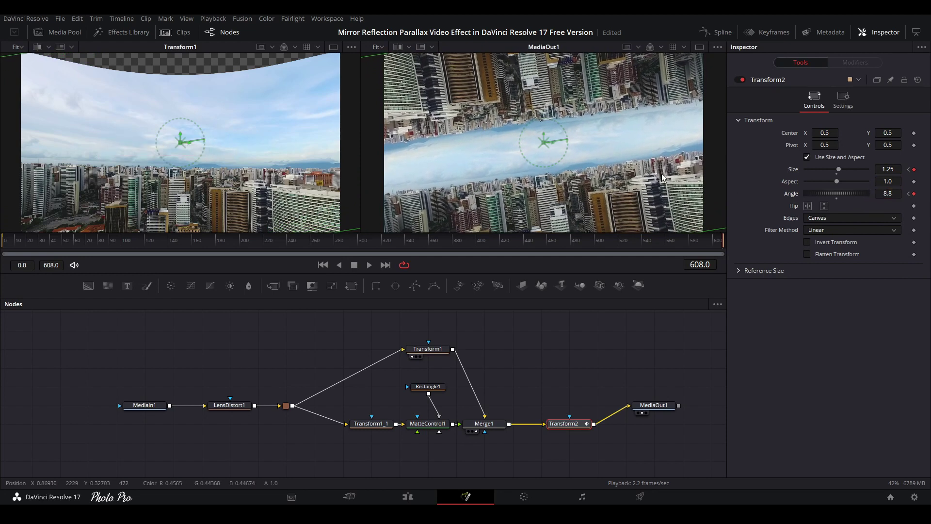
Play back the size and rotation animation, then return to the Edit page
{"action": "scroll", "coordinate": [662, 177], "scroll_direction": "down", "scroll_amount": 2}
{"action": "scroll", "coordinate": [663, 177], "scroll_direction": "up", "scroll_amount": 2}
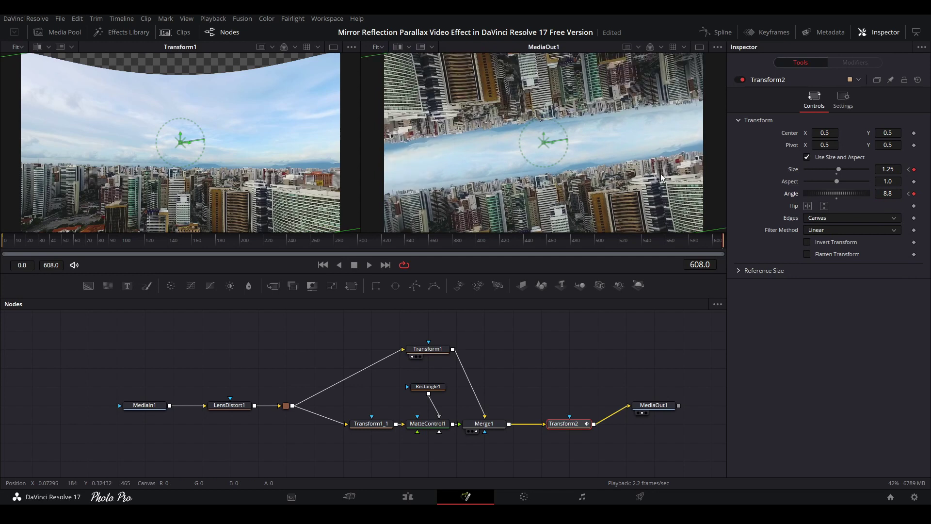
{"action": "key", "text": "space"}
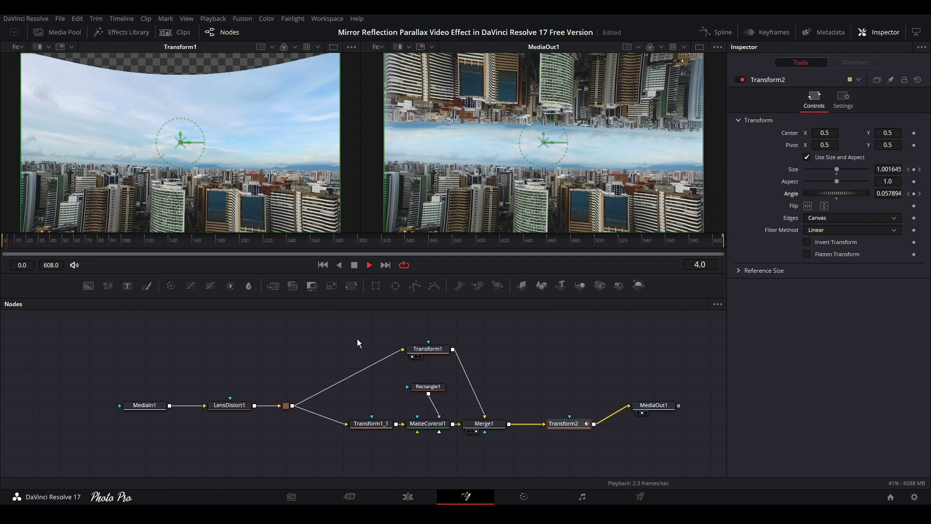
{"action": "key", "text": "space"}
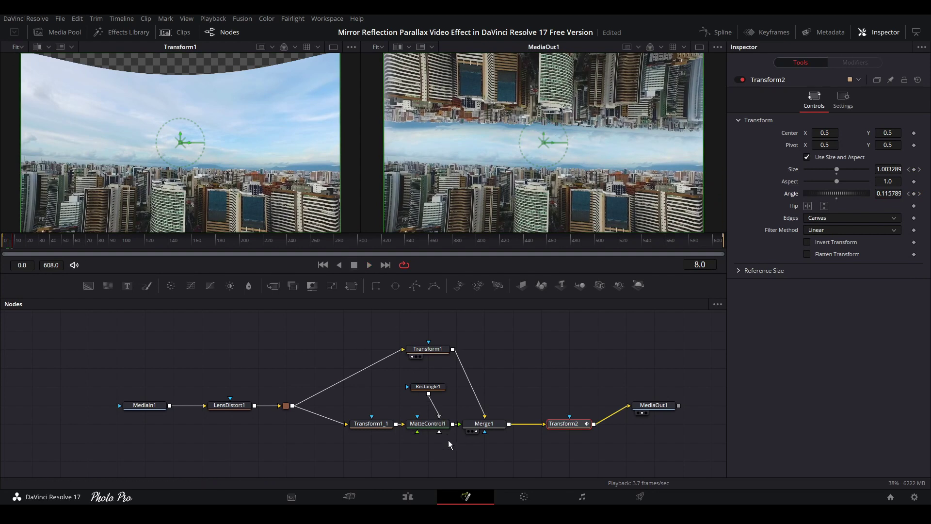
{"action": "left_click", "coordinate": [407, 497]}
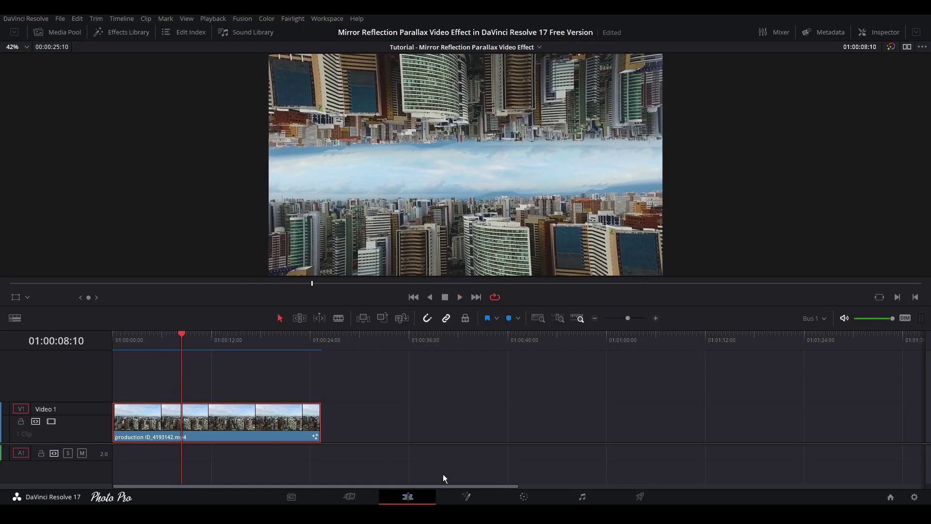
Switch to the Color page to grade the mirrored city clip
{"action": "left_click", "coordinate": [524, 497]}
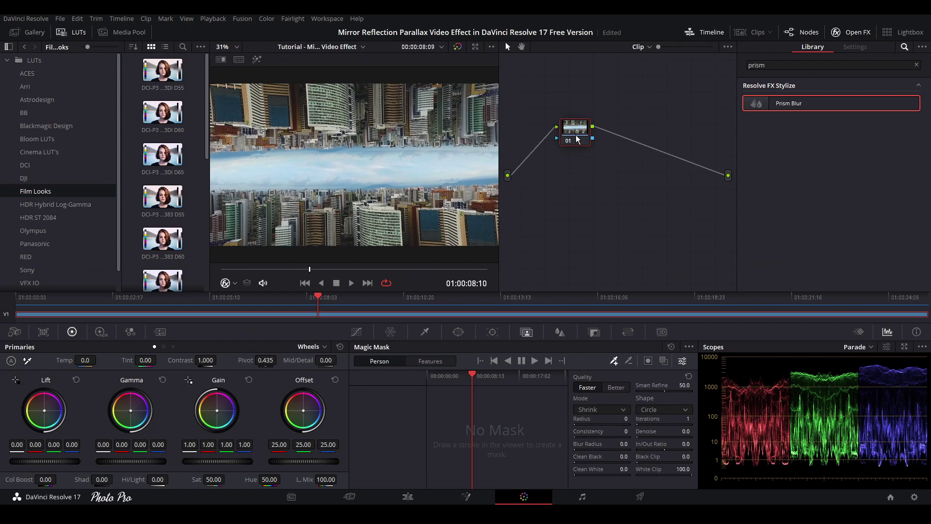
Add serial node 02 and set its Log Shadow to -0.02
{"action": "left_click_drag", "start_coordinate": [578, 140], "coordinate": [559, 144]}
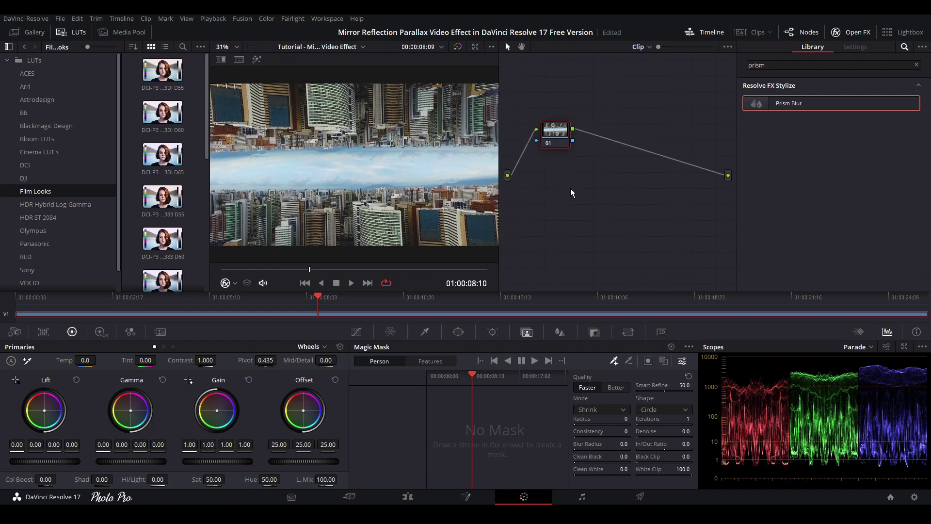
{"action": "key", "text": "alt+s"}
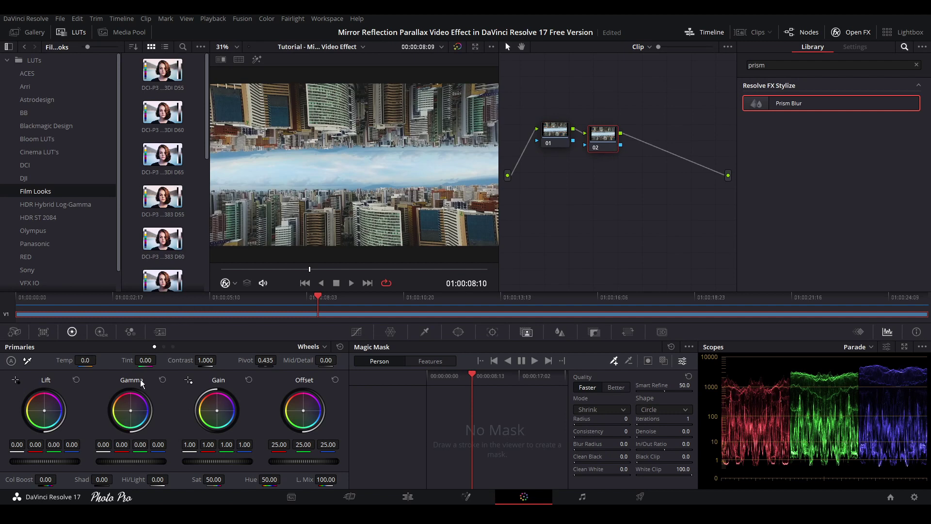
{"action": "left_click", "coordinate": [173, 348]}
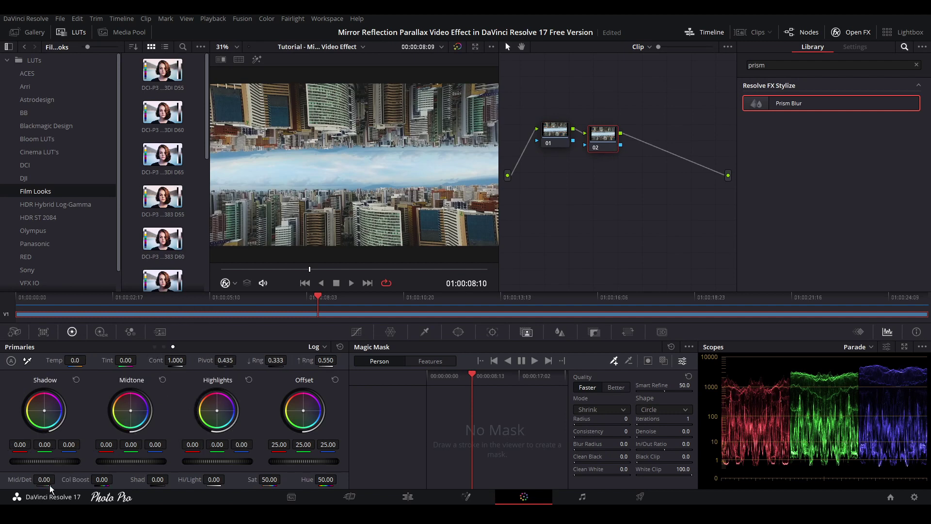
{"action": "left_click_drag", "start_coordinate": [55, 465], "coordinate": [50, 464]}
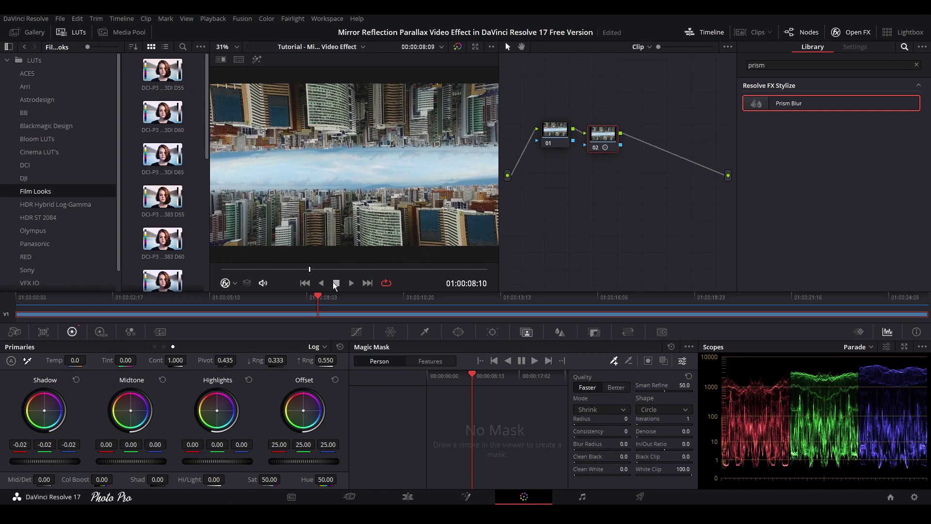
{"action": "left_click", "coordinate": [155, 347]}
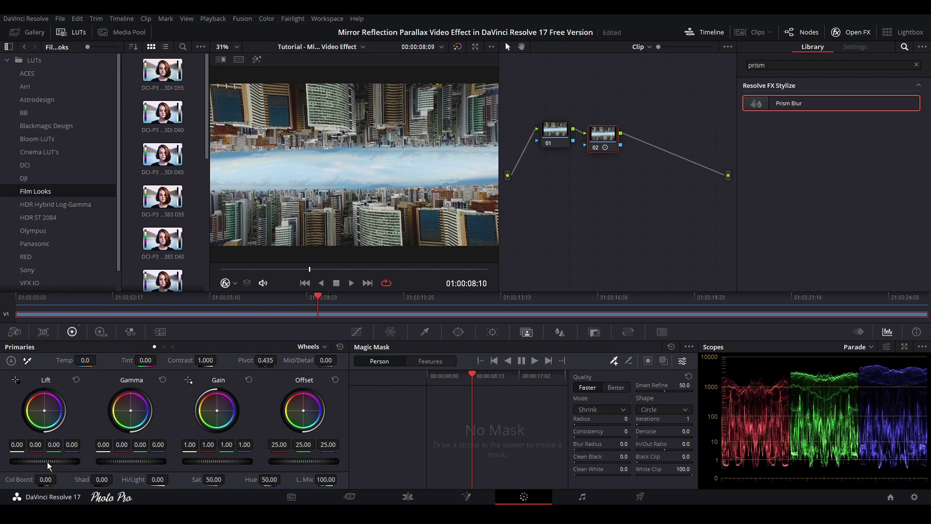
On node 02 set Lift -0.02, Col Boost -29.50, Sat 37.20, Contrast 1.098, Pivot 0.579
{"action": "left_click_drag", "start_coordinate": [45, 461], "coordinate": [38, 461]}
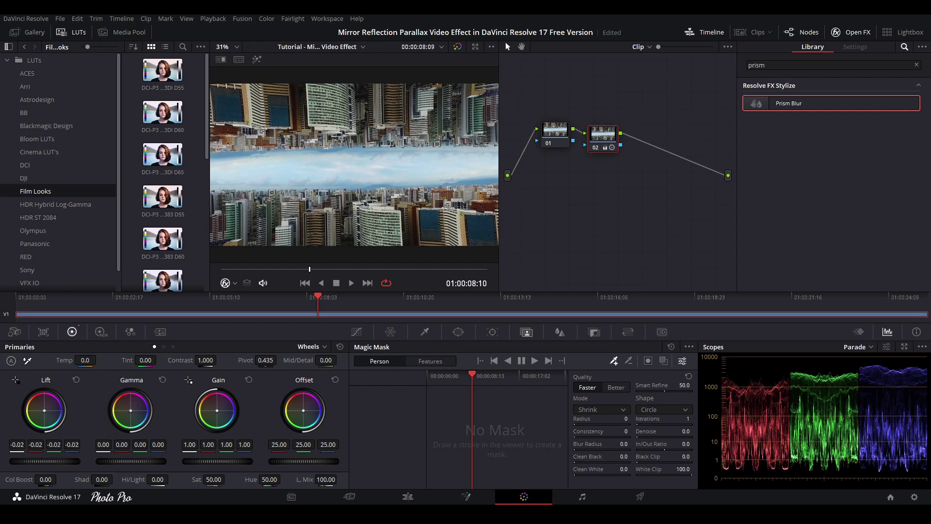
{"action": "scroll", "coordinate": [381, 218], "scroll_direction": "up", "scroll_amount": 3}
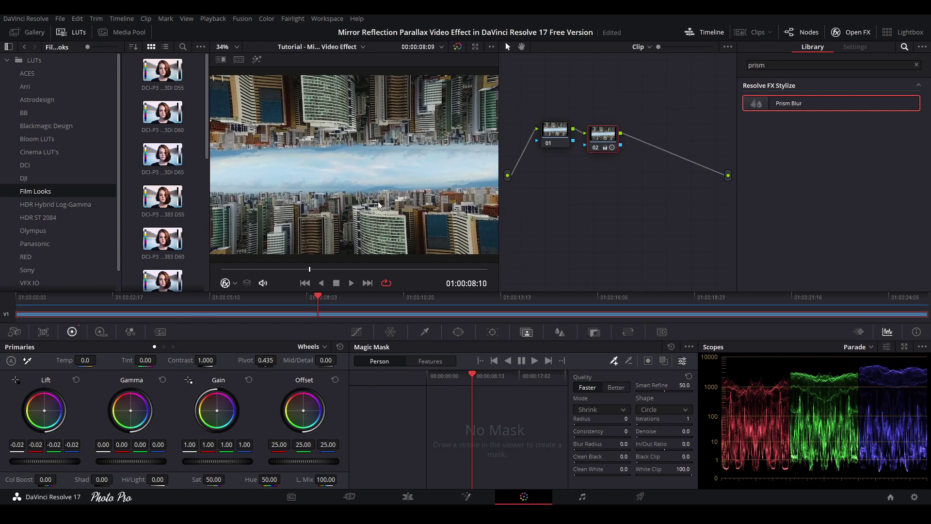
{"action": "scroll", "coordinate": [396, 202], "scroll_direction": "down", "scroll_amount": 2}
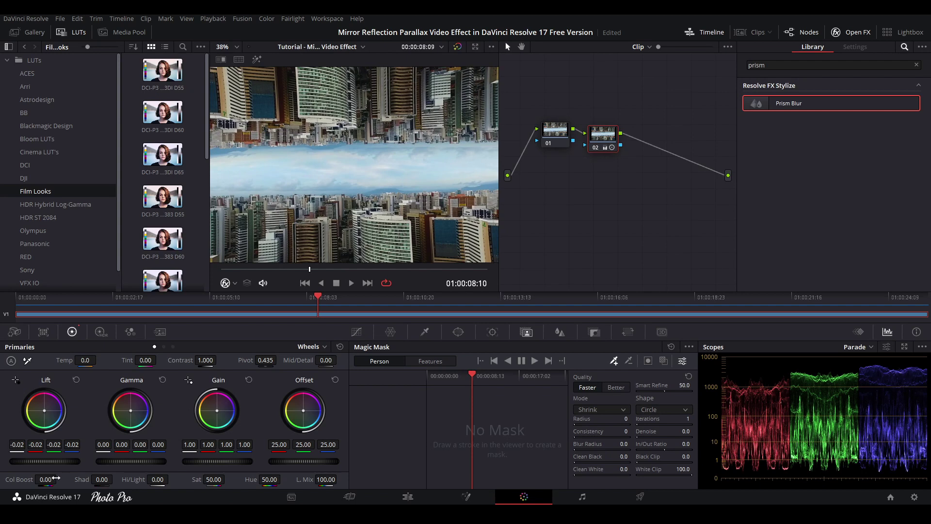
{"action": "left_click_drag", "start_coordinate": [46, 480], "coordinate": [31, 480]}
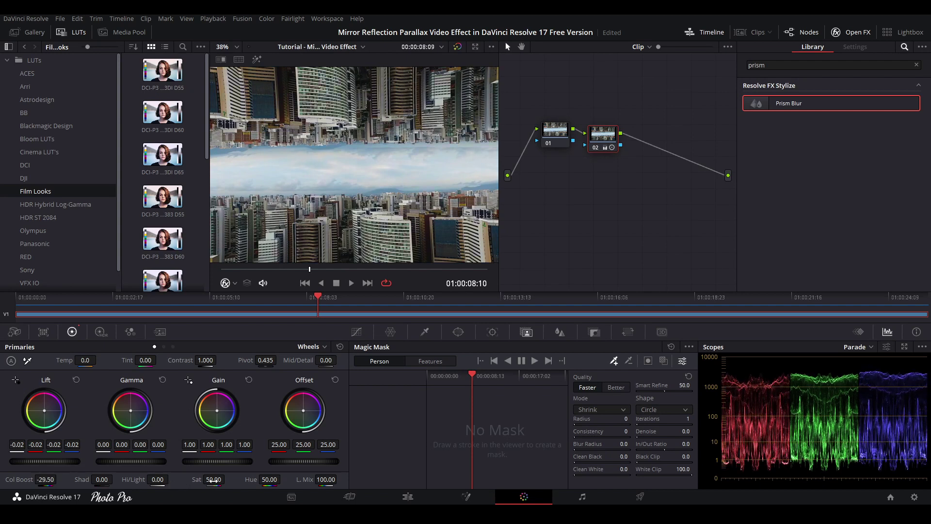
{"action": "left_click_drag", "start_coordinate": [214, 479], "coordinate": [228, 479]}
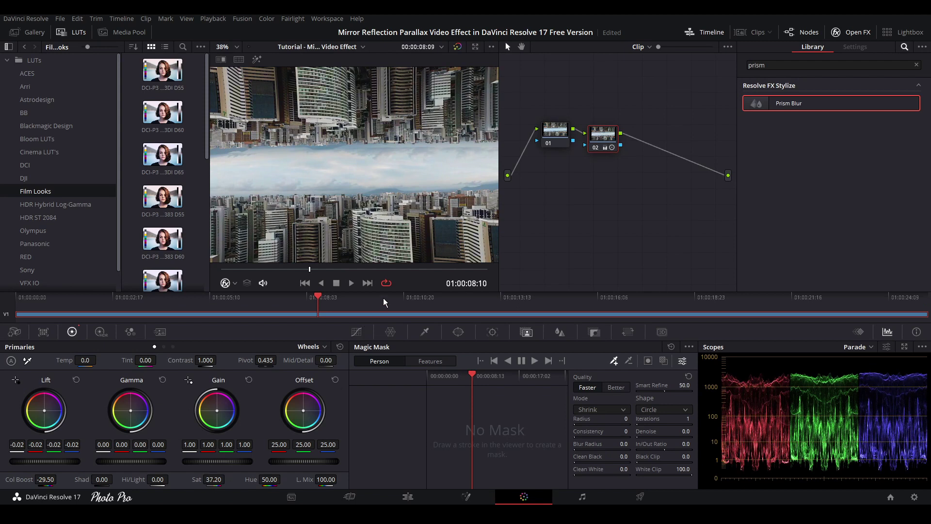
{"action": "scroll", "coordinate": [406, 228], "scroll_direction": "up", "scroll_amount": 3}
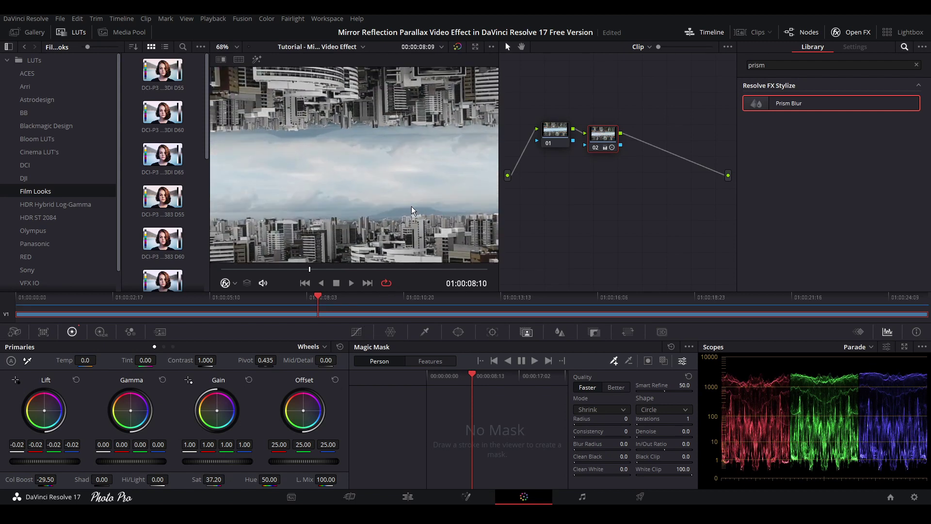
{"action": "left_click_drag", "start_coordinate": [413, 202], "coordinate": [404, 176]}
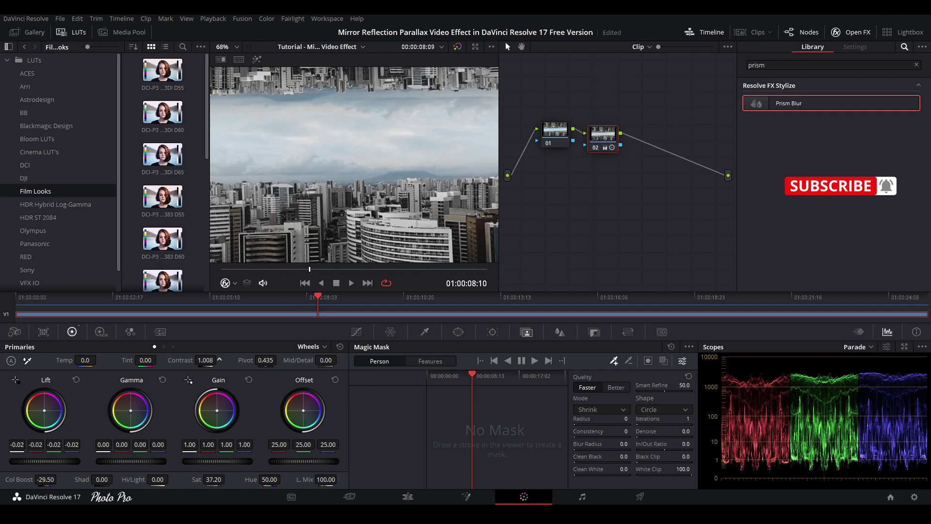
{"action": "scroll", "coordinate": [219, 360], "scroll_direction": "up", "scroll_amount": 9}
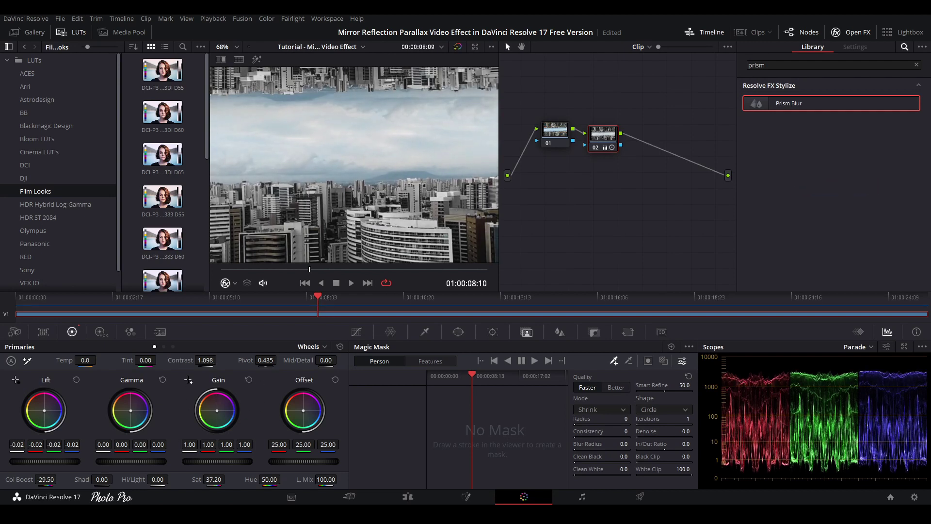
{"action": "scroll", "coordinate": [272, 360], "scroll_direction": "up", "scroll_amount": 14}
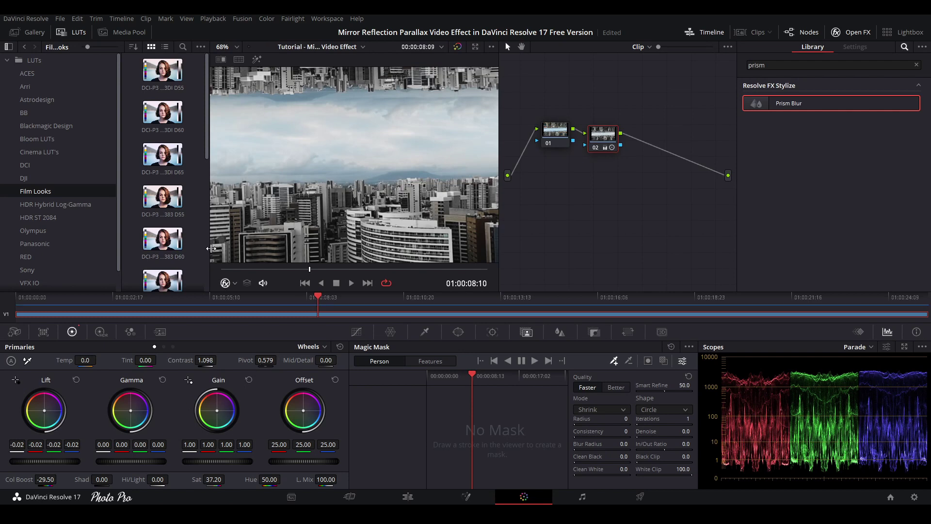
Hide the LUT browser, add serial node 03 and apply Prism Blur to it
{"action": "left_click", "coordinate": [77, 32]}
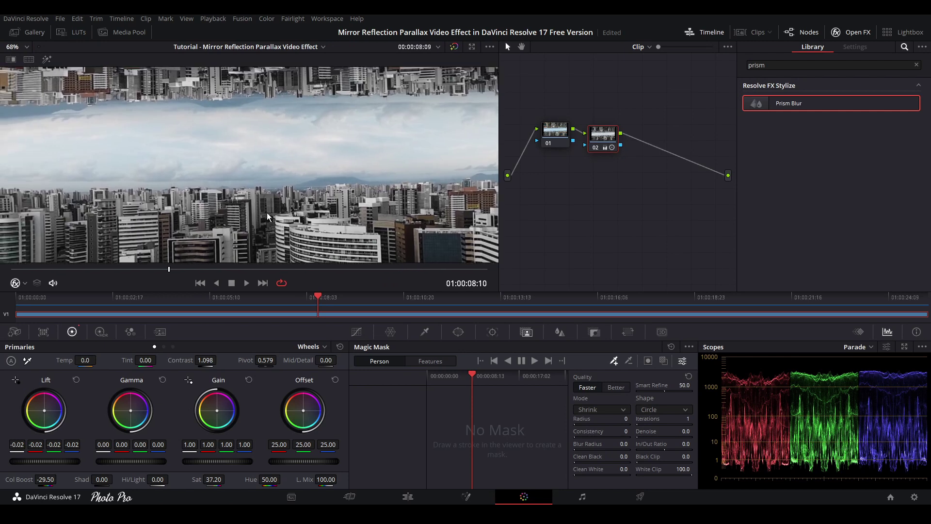
{"action": "left_click_drag", "start_coordinate": [298, 194], "coordinate": [270, 245]}
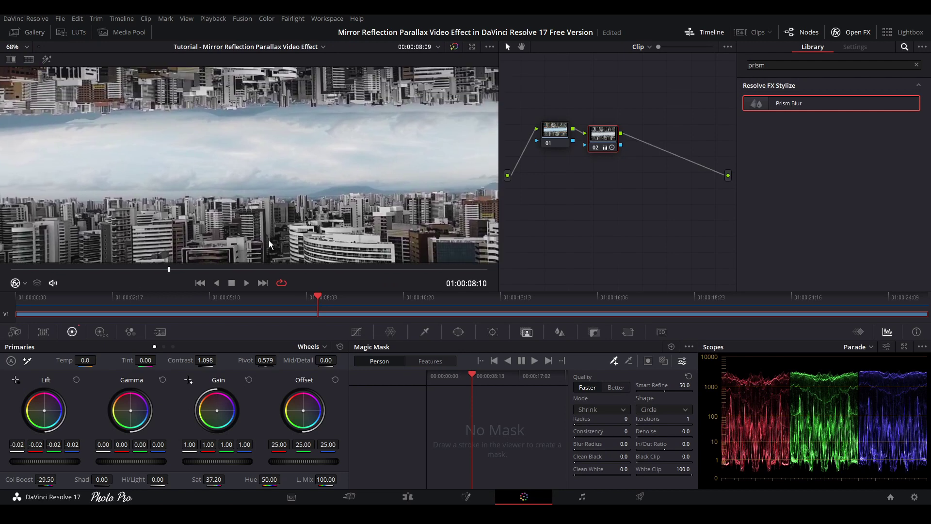
{"action": "left_click_drag", "start_coordinate": [612, 148], "coordinate": [611, 141]}
{"action": "key", "text": "alt+s"}
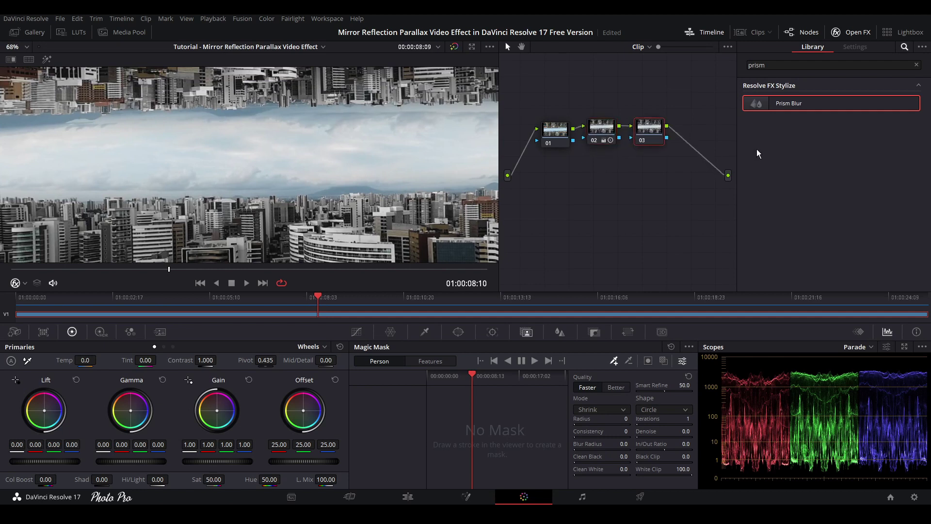
{"action": "left_click_drag", "start_coordinate": [801, 105], "coordinate": [652, 141]}
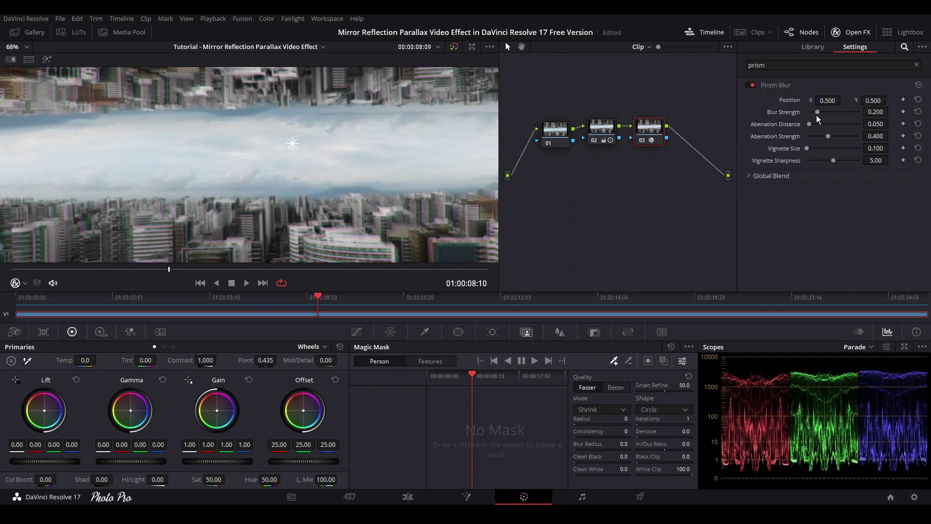
Set Prism Blur Strength 0.064, Aberration Distance 0.027, Vignette Size 0.414, Vignette Sharpness 5.00
{"action": "left_click_drag", "start_coordinate": [818, 118], "coordinate": [808, 125]}
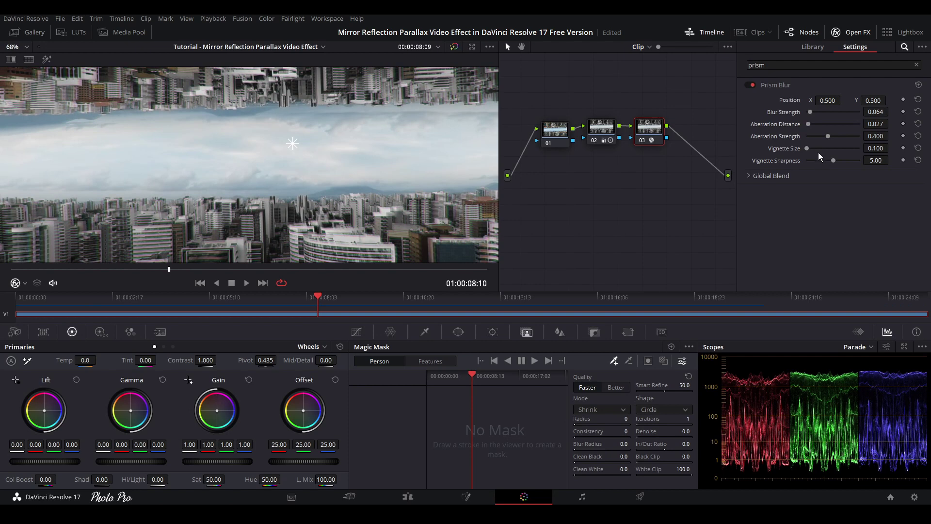
{"action": "left_click_drag", "start_coordinate": [832, 161], "coordinate": [862, 164]}
{"action": "scroll", "coordinate": [363, 175], "scroll_direction": "down", "scroll_amount": 1}
{"action": "scroll", "coordinate": [361, 175], "scroll_direction": "down", "scroll_amount": 6}
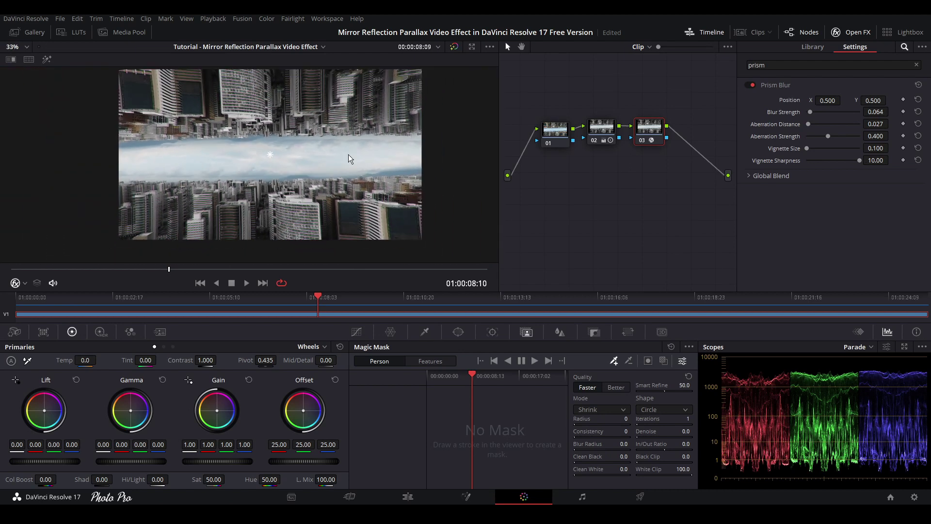
{"action": "scroll", "coordinate": [278, 126], "scroll_direction": "up", "scroll_amount": 2}
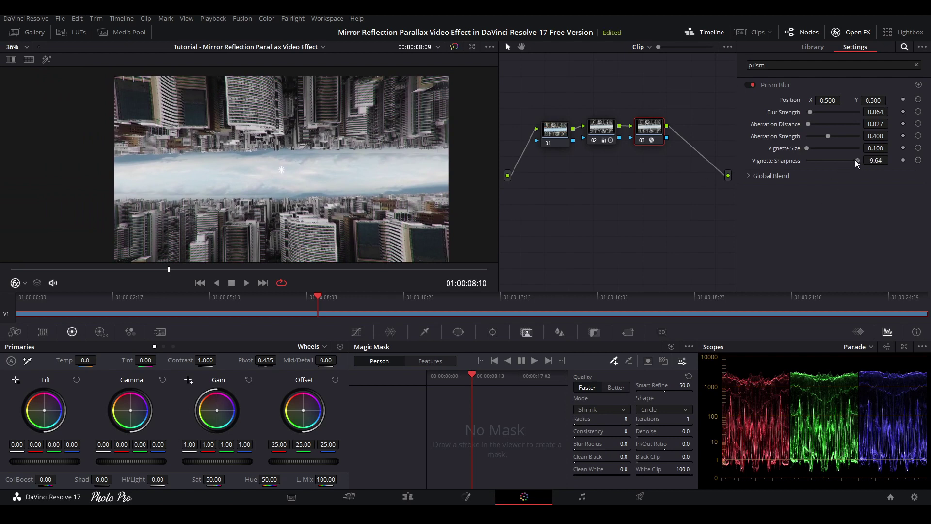
{"action": "left_click_drag", "start_coordinate": [859, 161], "coordinate": [825, 154]}
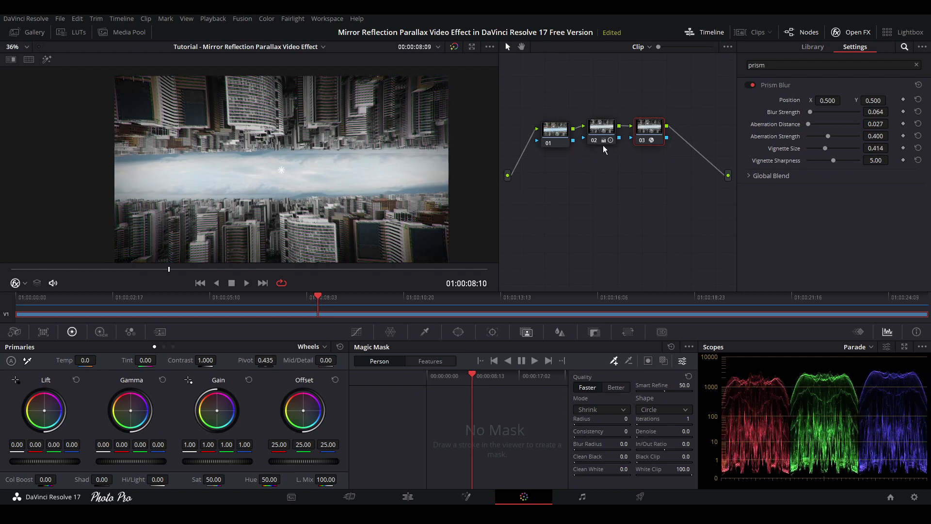
Shift node 02's Hue to 48.60 and cut Saturation to 28.60, then return to Edit
{"action": "left_click", "coordinate": [603, 129]}
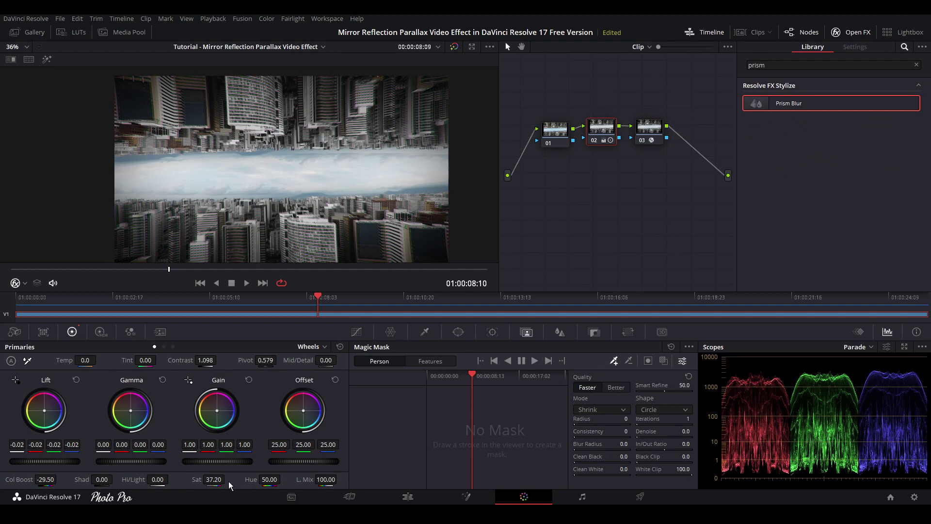
{"action": "left_click_drag", "start_coordinate": [268, 479], "coordinate": [283, 479]}
{"action": "mouse_move", "coordinate": [226, 480]}
{"action": "left_mouse_down"}
{"action": "mouse_move", "coordinate": [208, 479]}
{"action": "mouse_move", "coordinate": [228, 479]}
{"action": "left_mouse_up"}
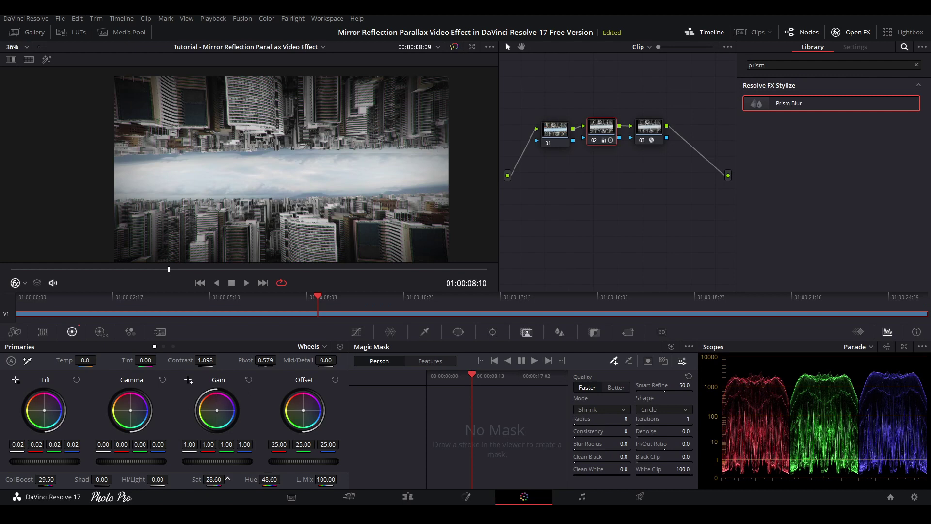
{"action": "key", "text": "shift+4"}
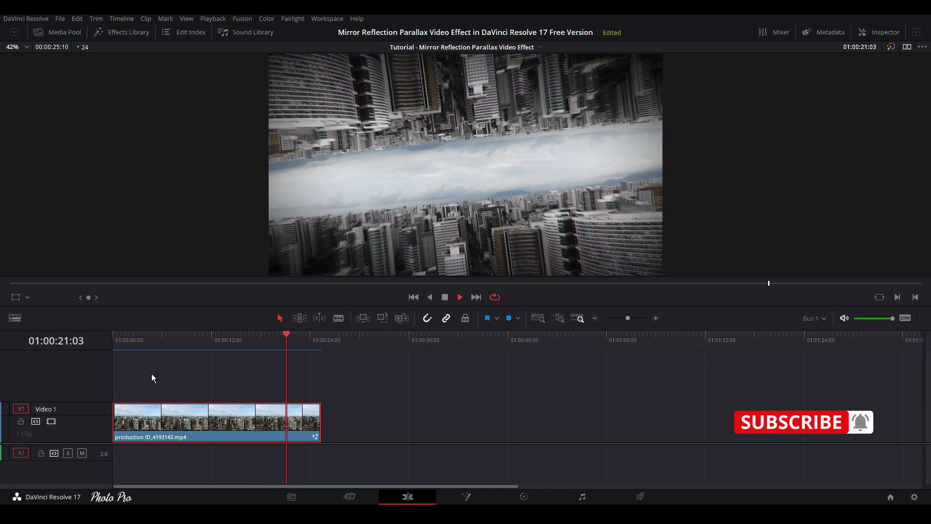
{"action": "left_click", "coordinate": [221, 339]}
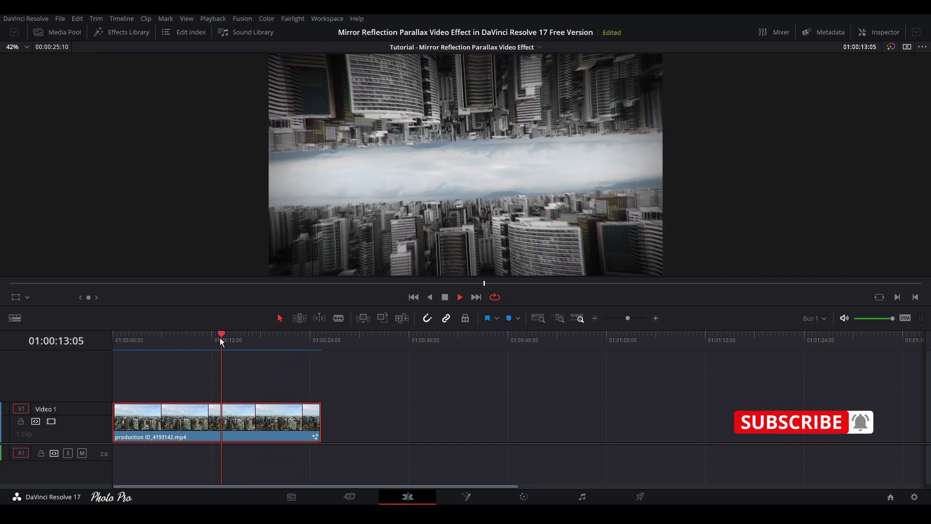